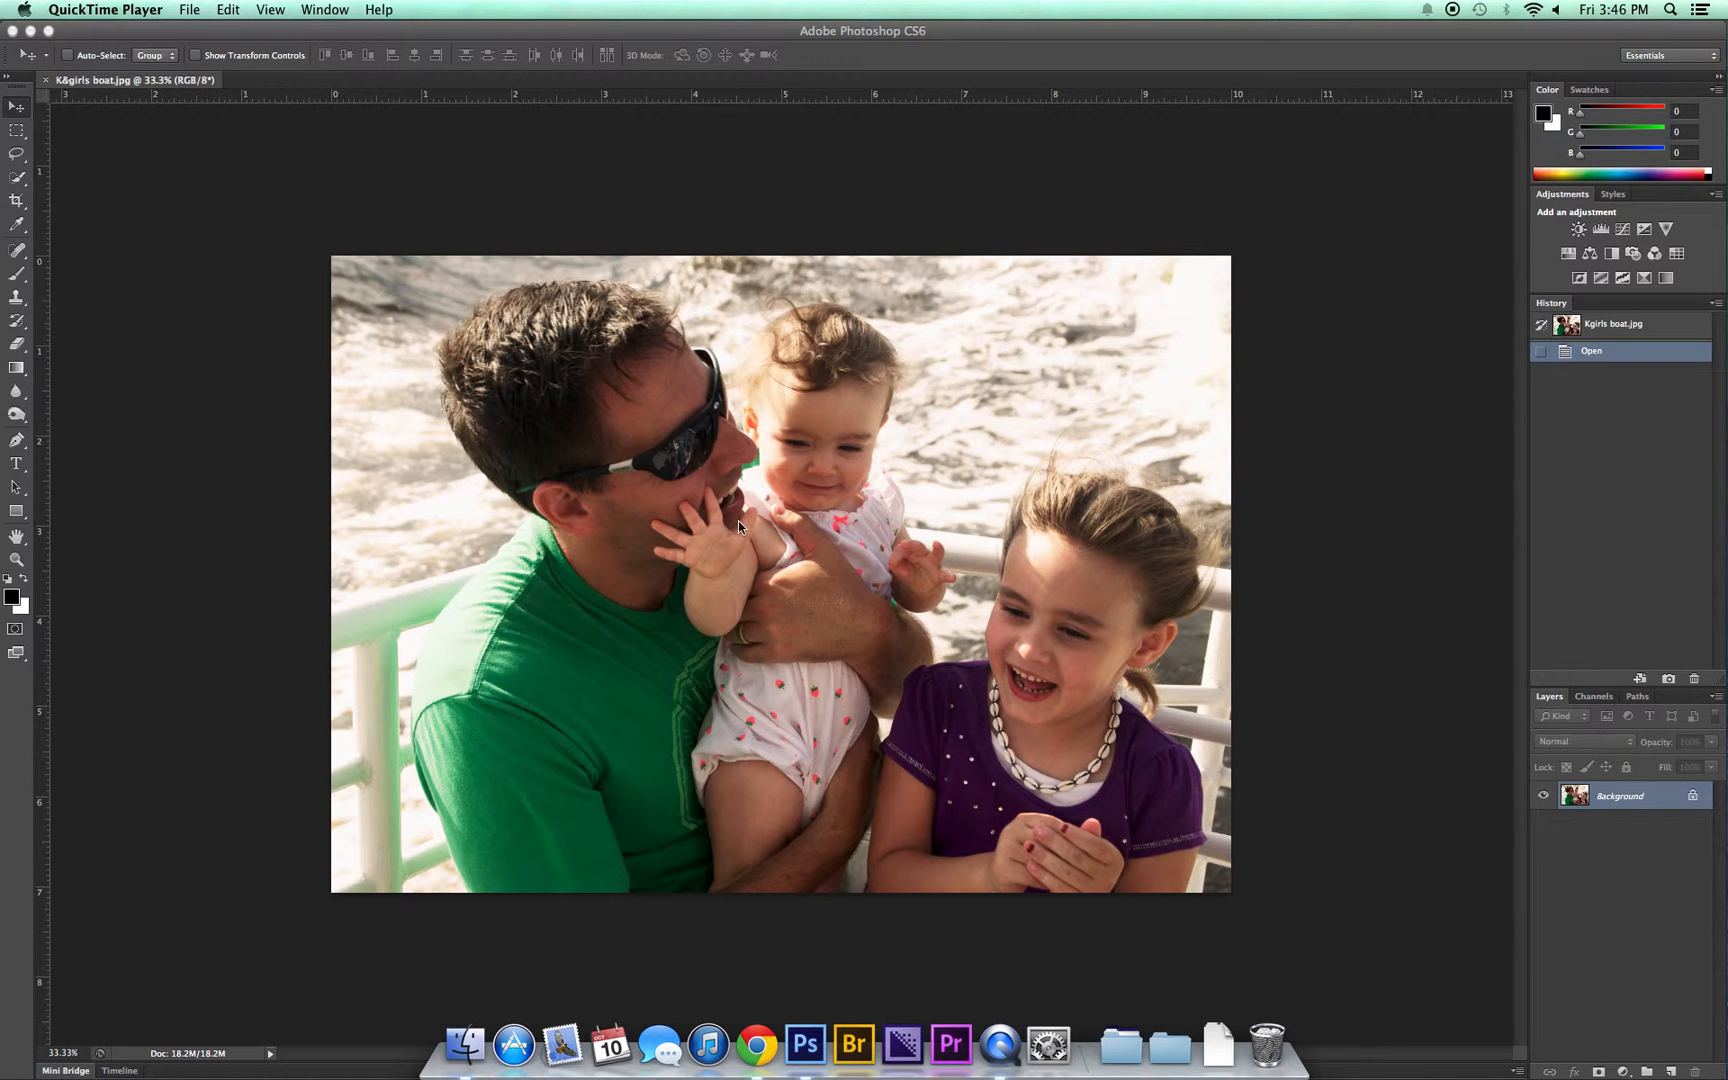
Step: Try a Hue/Saturation adjustment directly on the photo with Hue at -111, and return Hue to 0
left_click(196, 126)
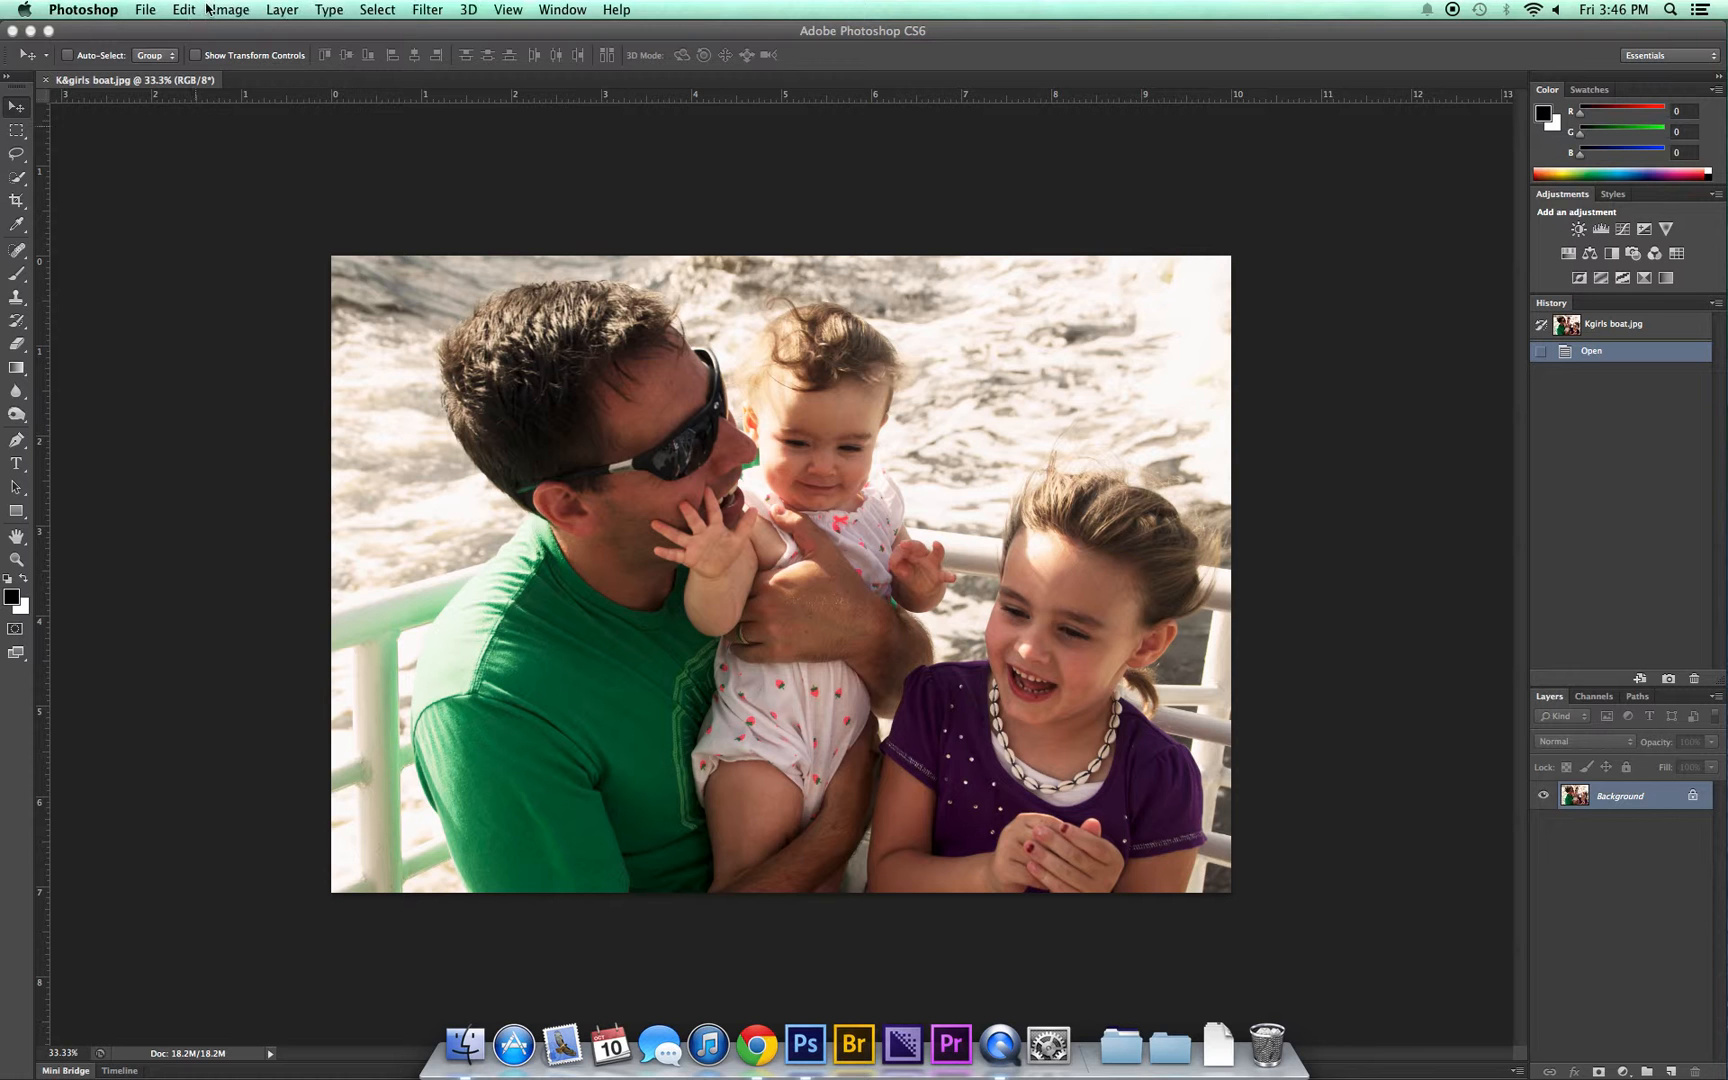
left_click(225, 11)
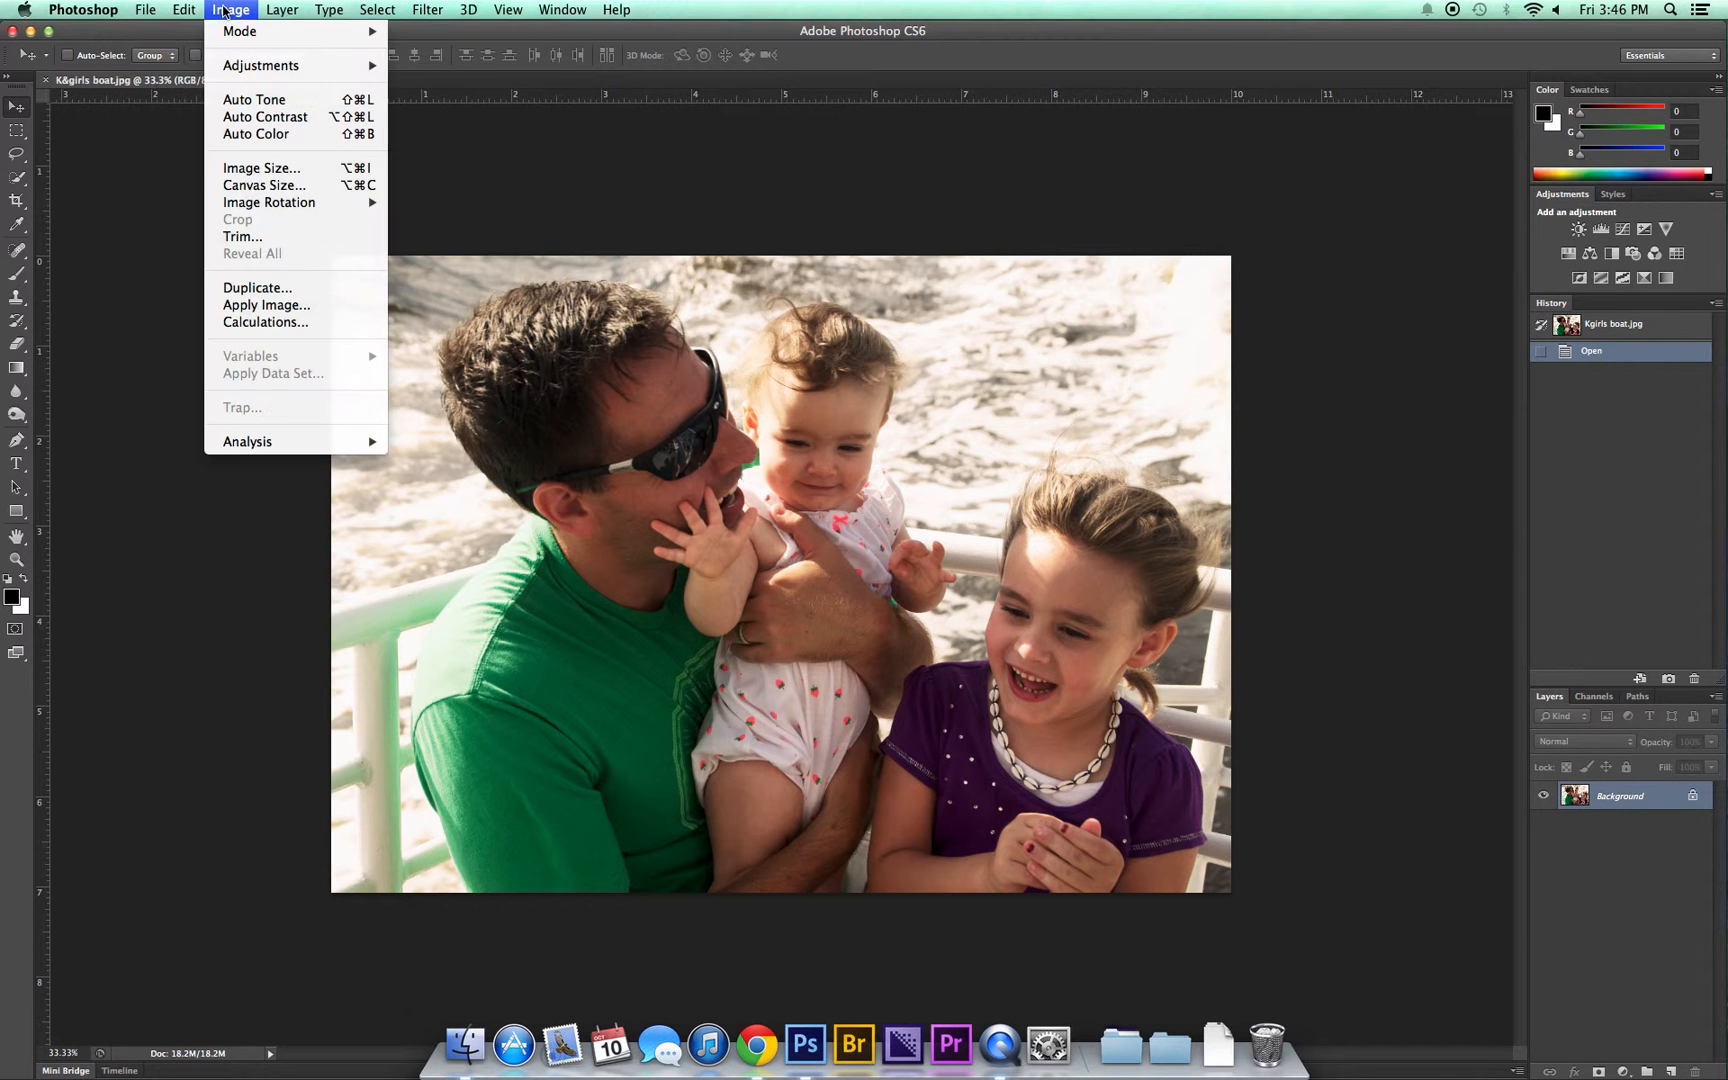
mouse_move(240, 66)
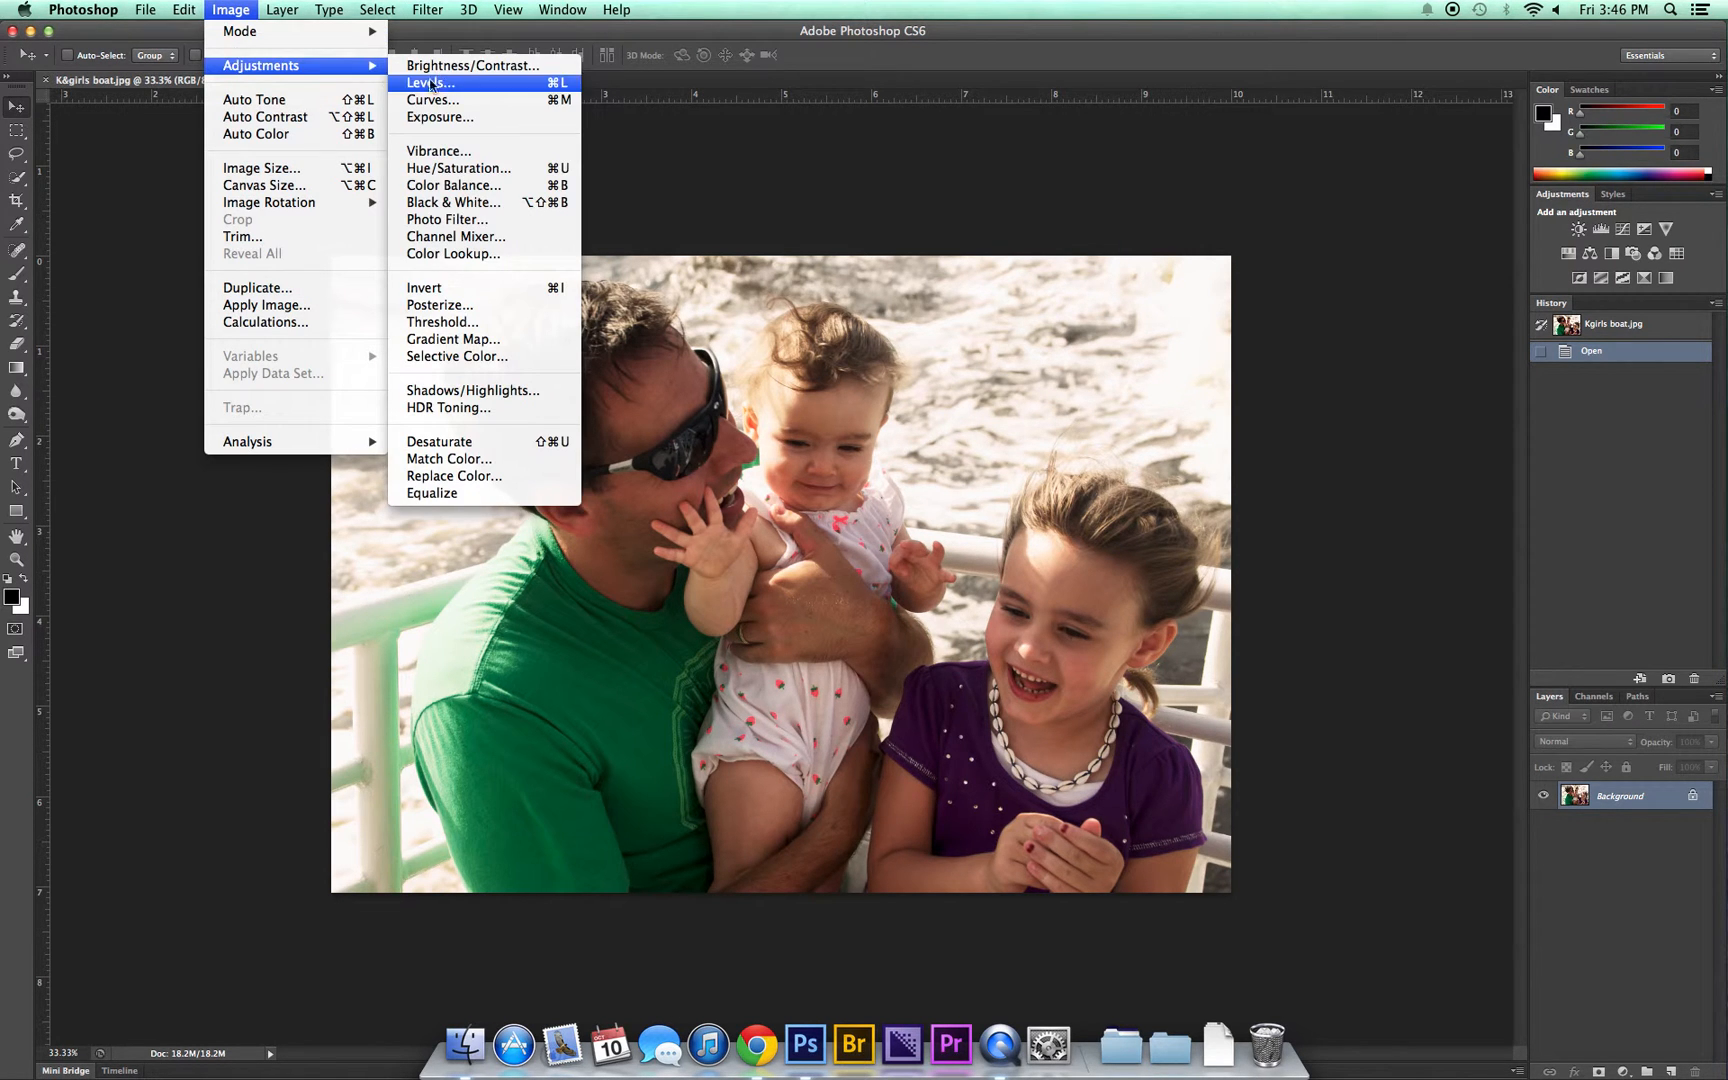
left_click(474, 170)
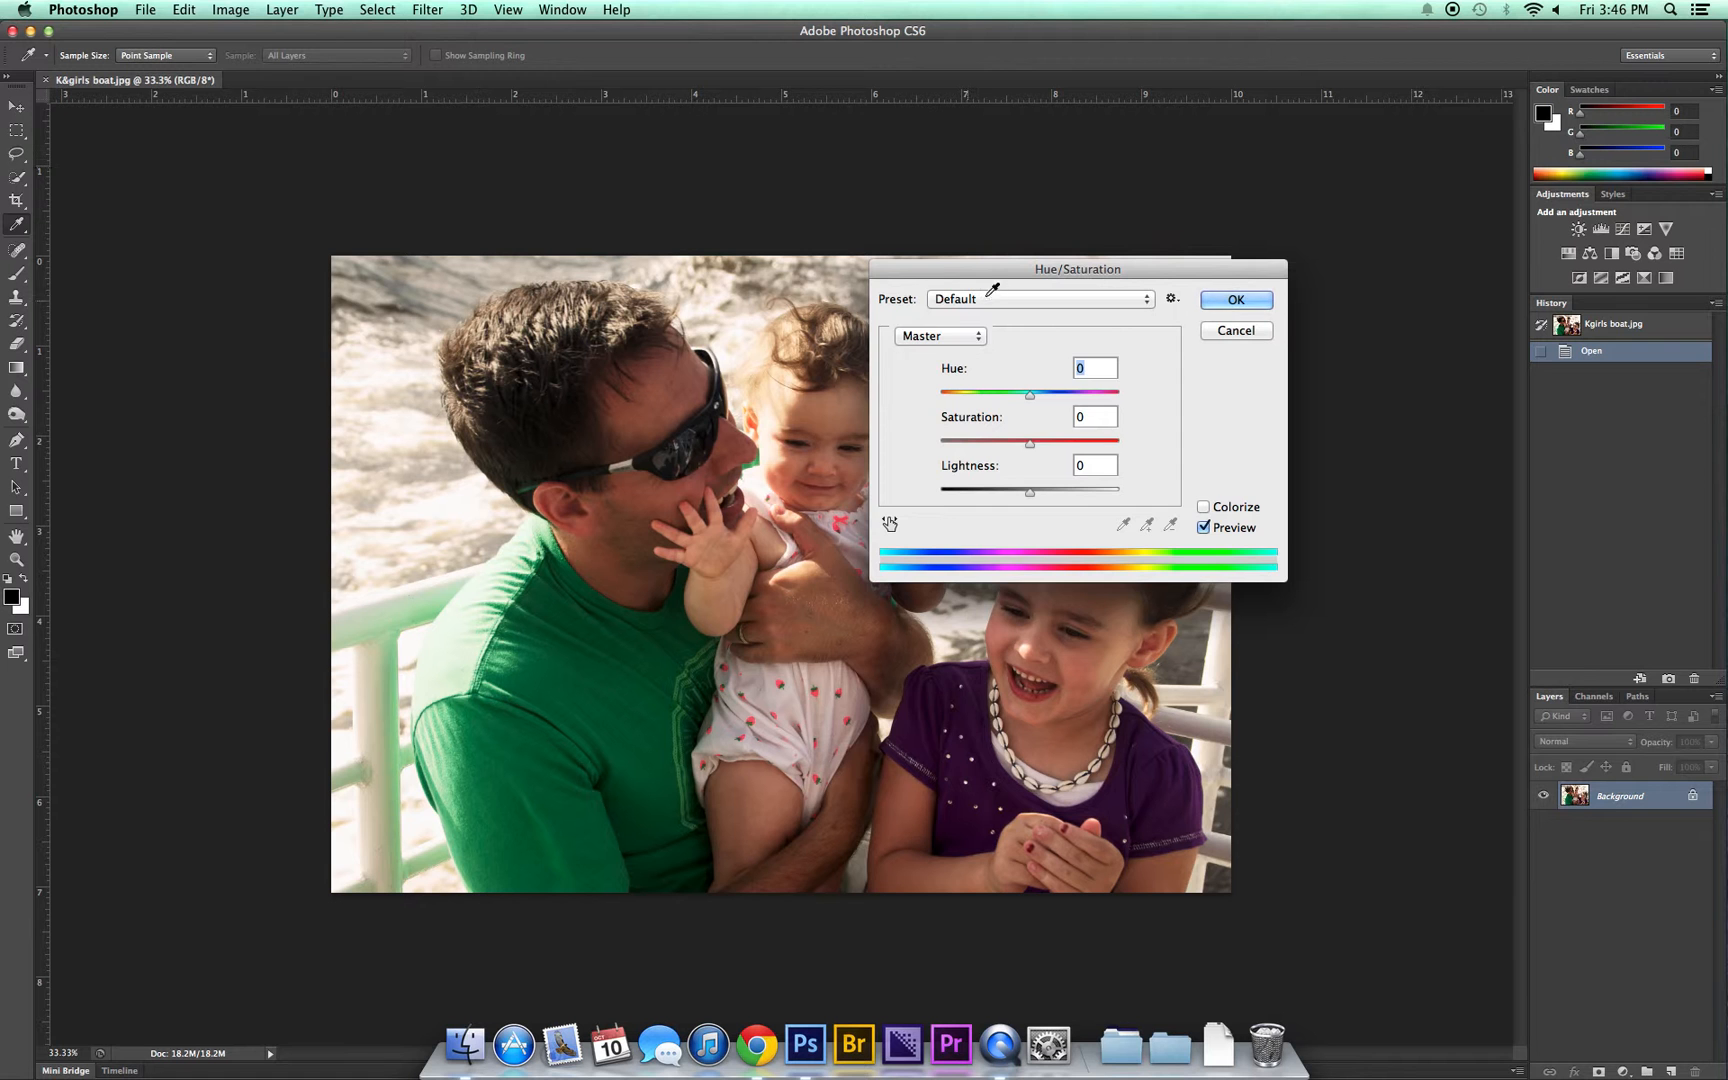
left_click_drag(1008, 273, 1194, 149)
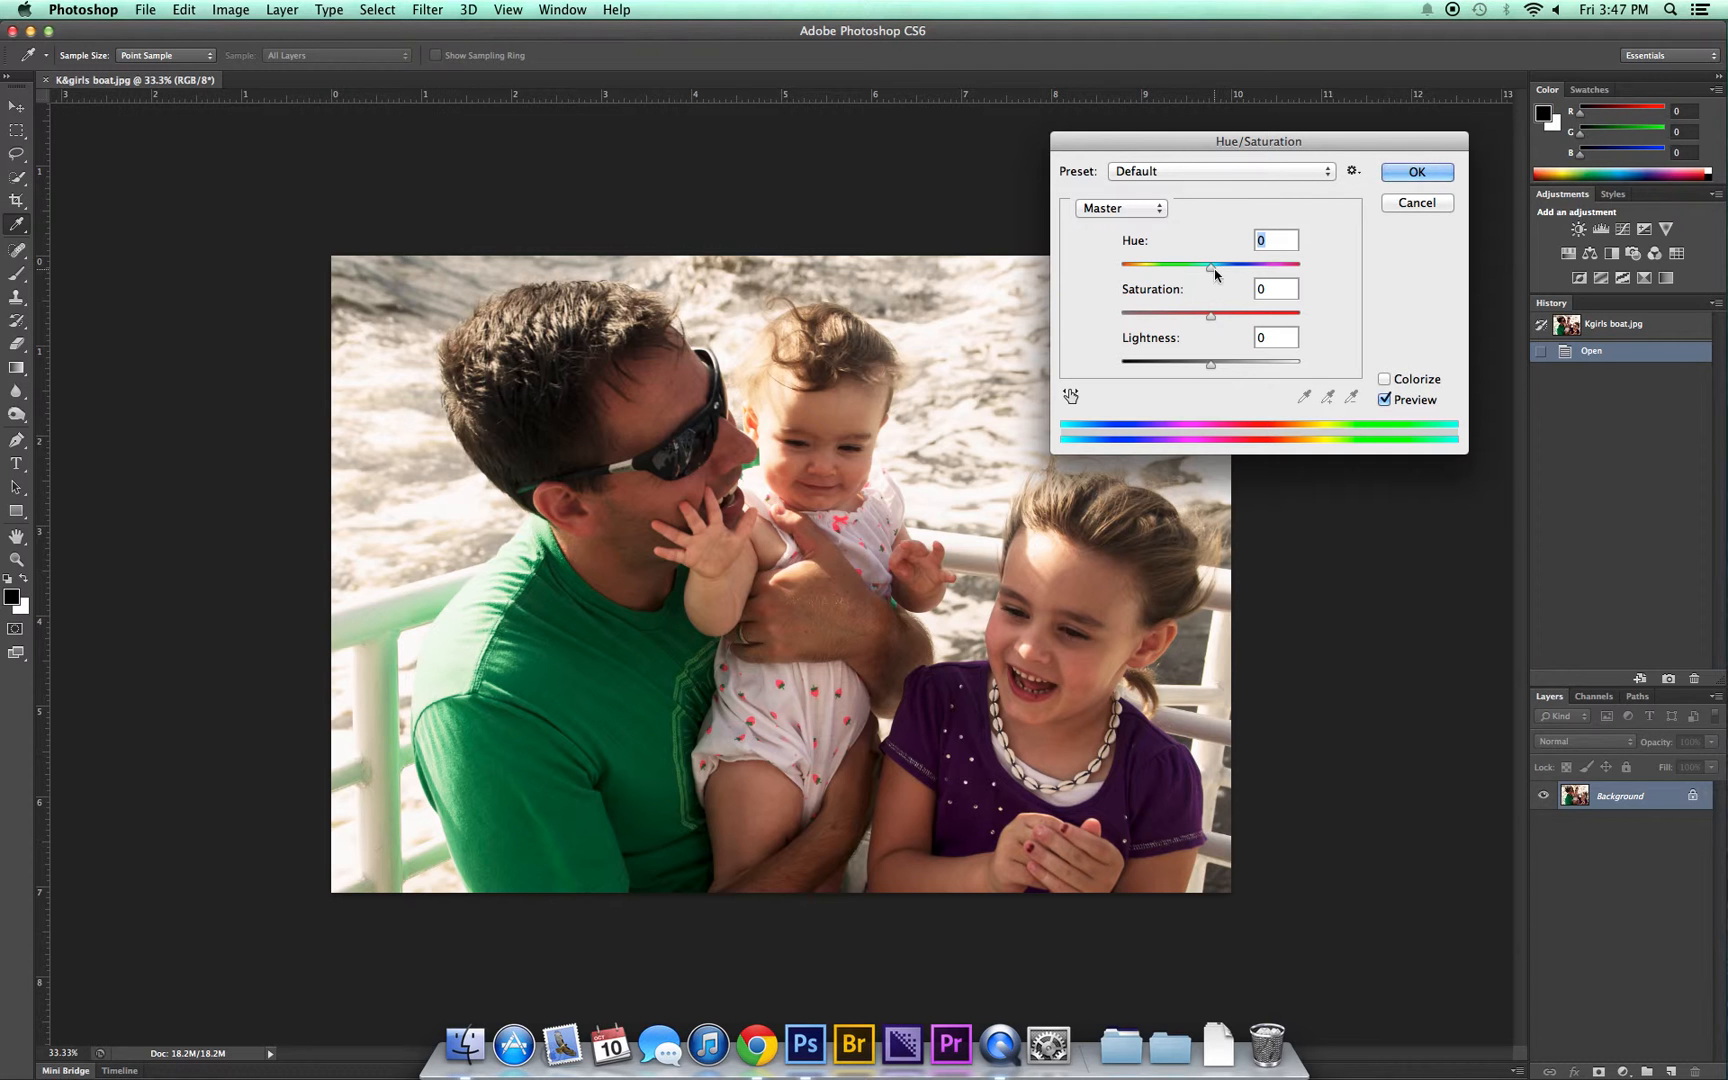
left_click_drag(1211, 269, 1146, 268)
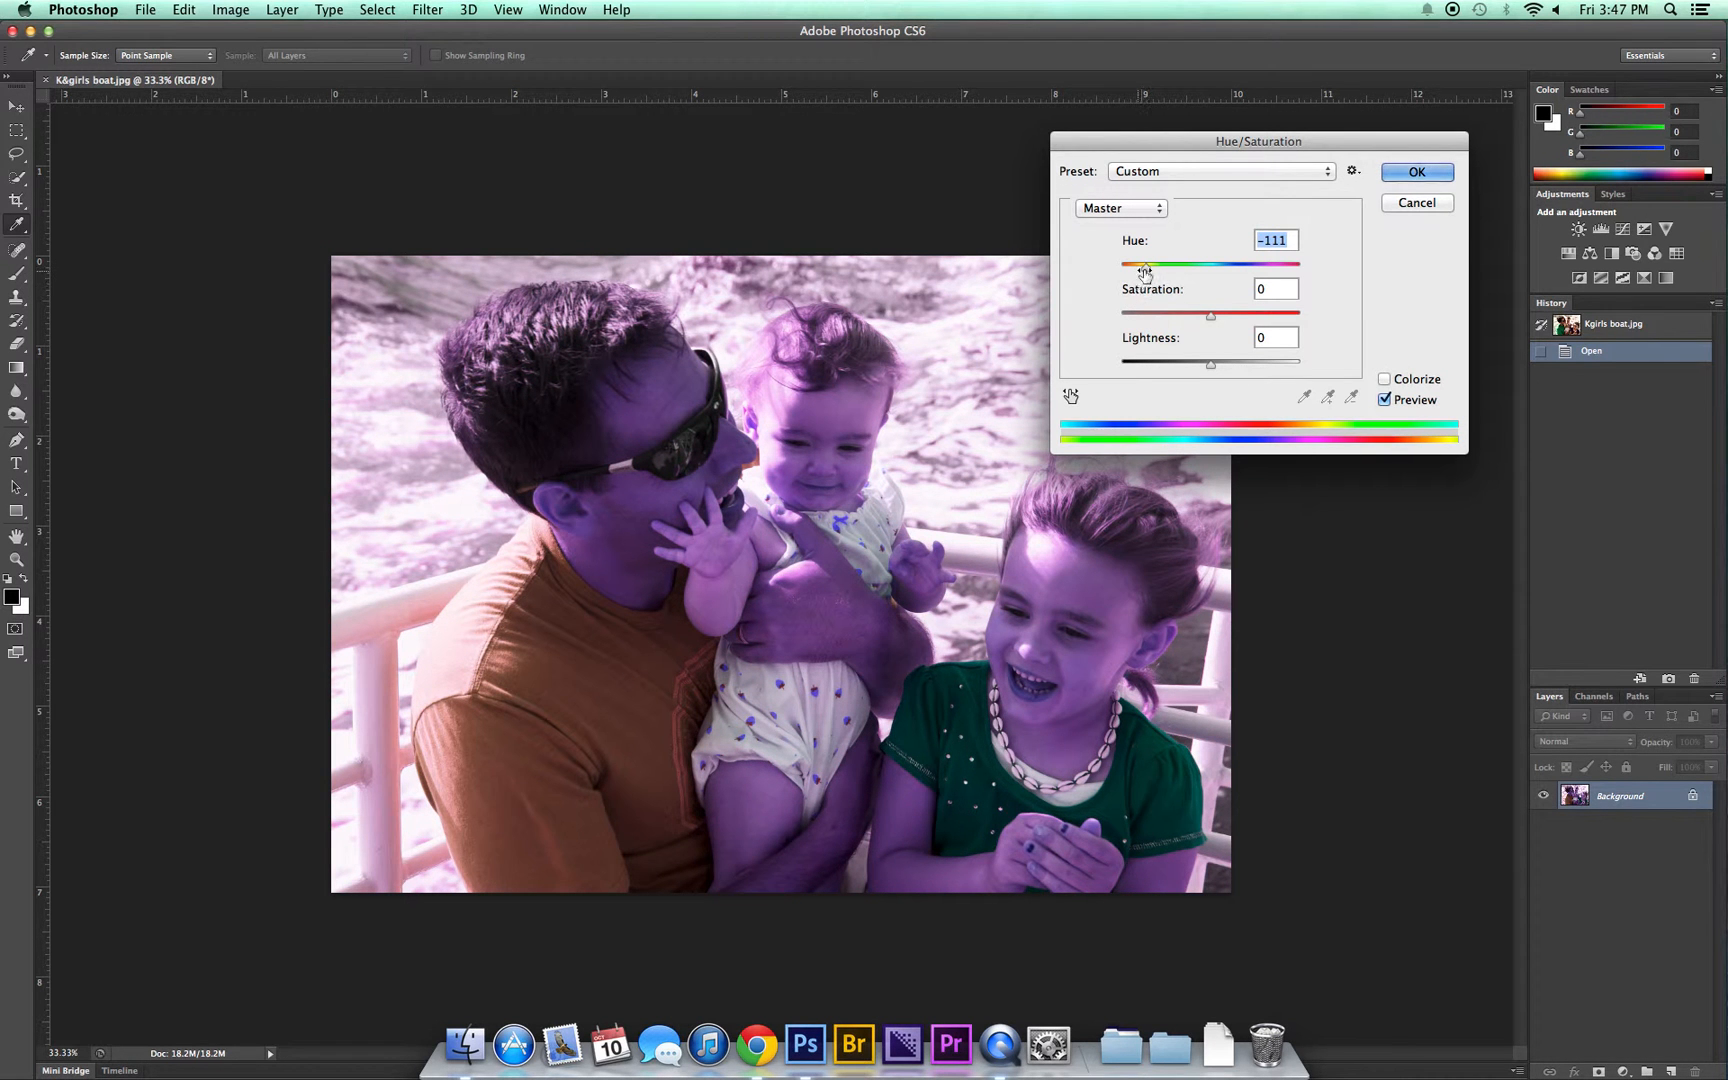
left_click_drag(1152, 269, 1209, 269)
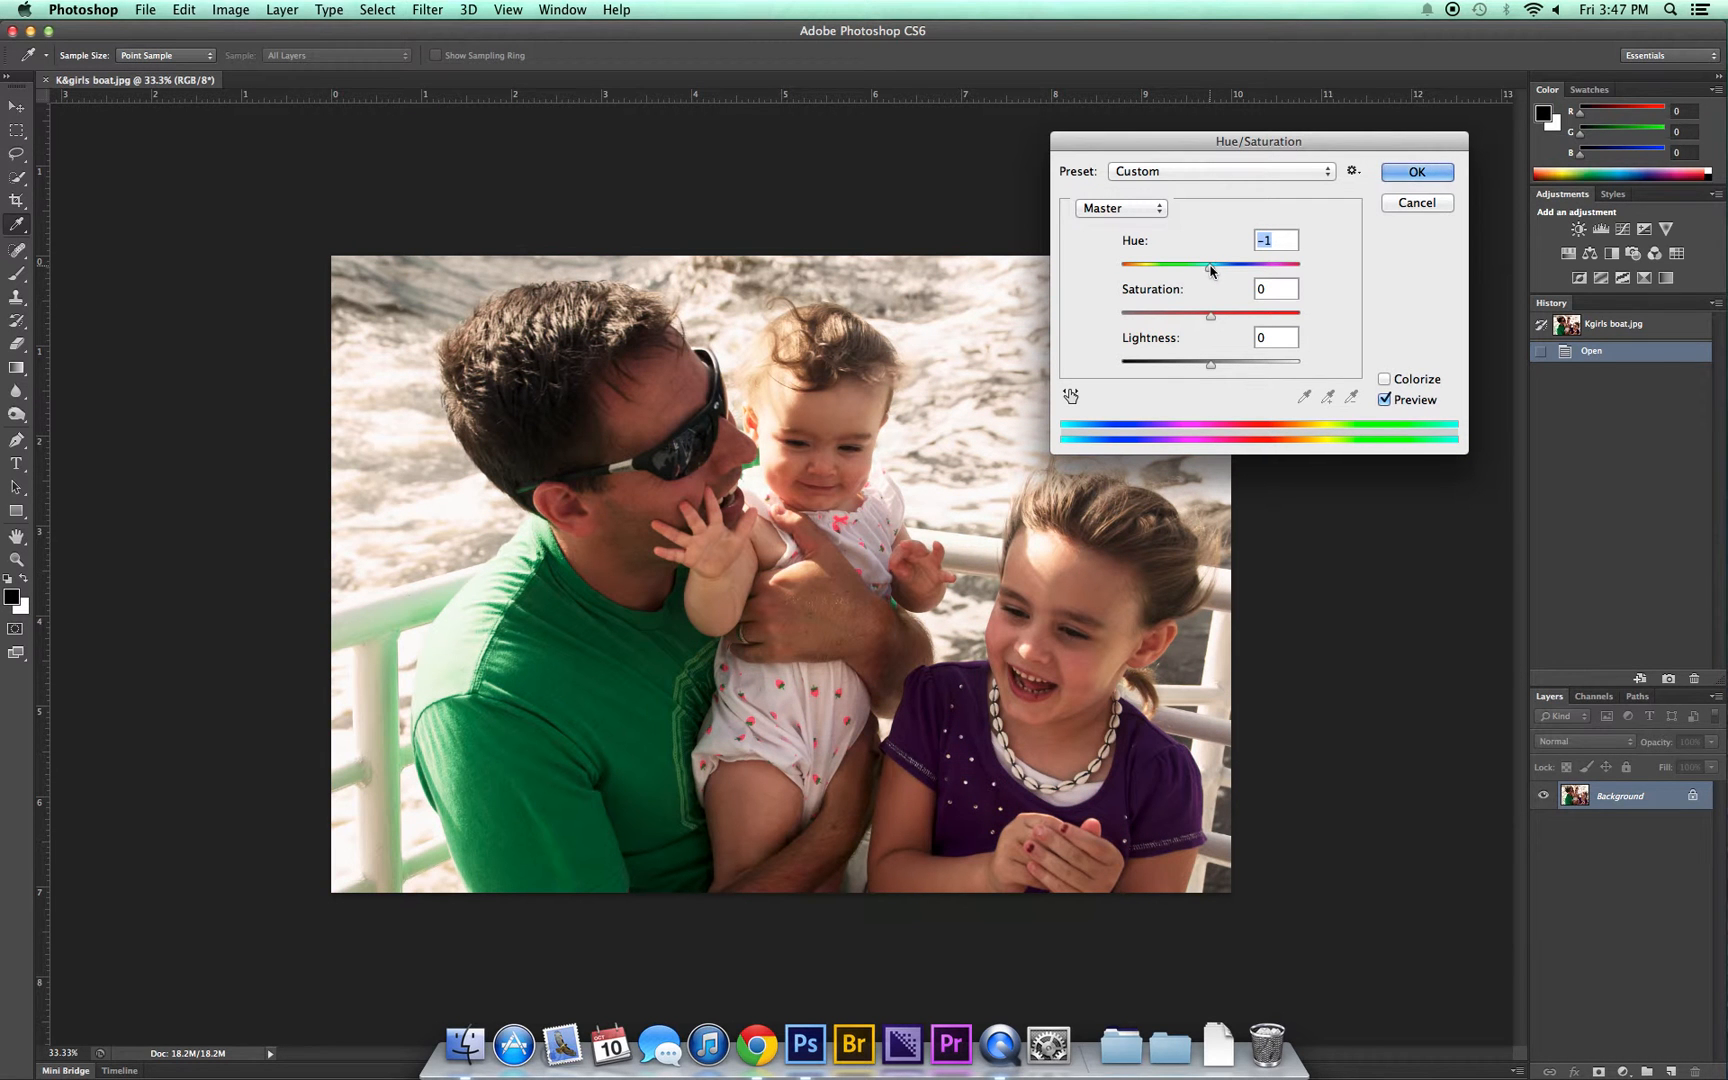
type("0")
Step: Try Saturation at +45 and -100 on the whole photo, and reset it to 0
left_click_drag(1211, 316, 1252, 320)
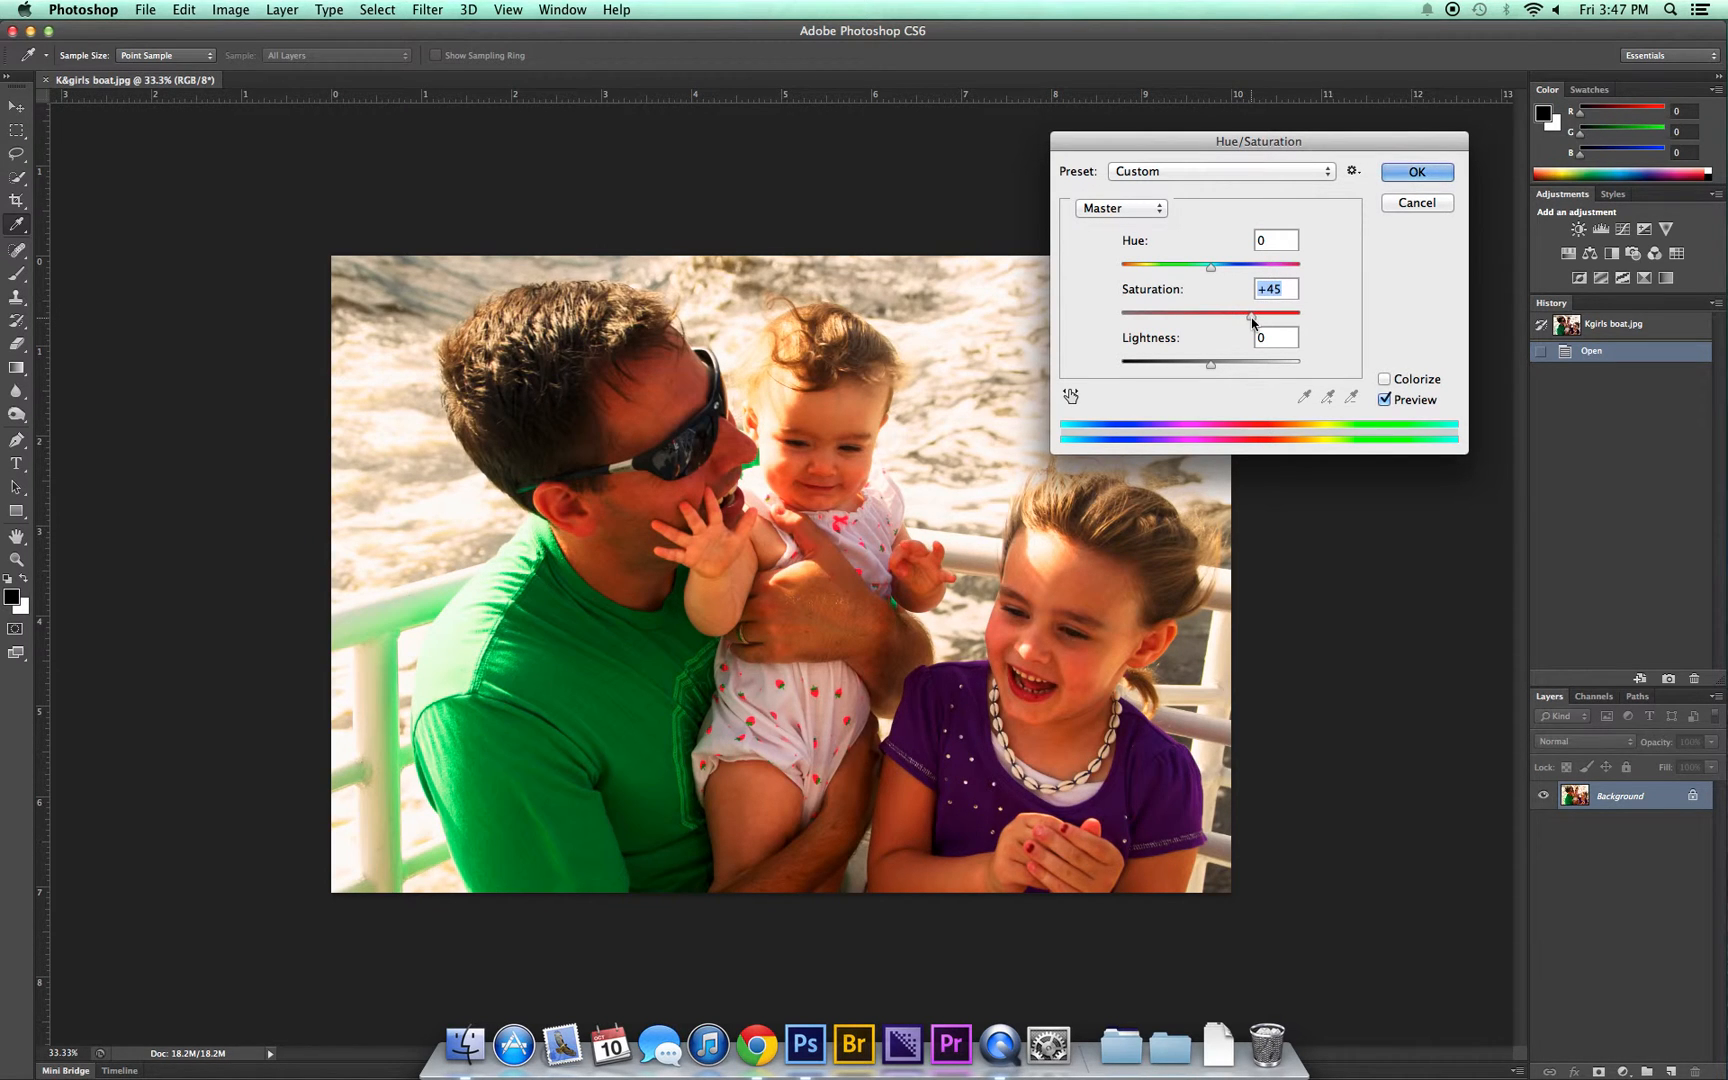
left_click_drag(1252, 320, 1113, 322)
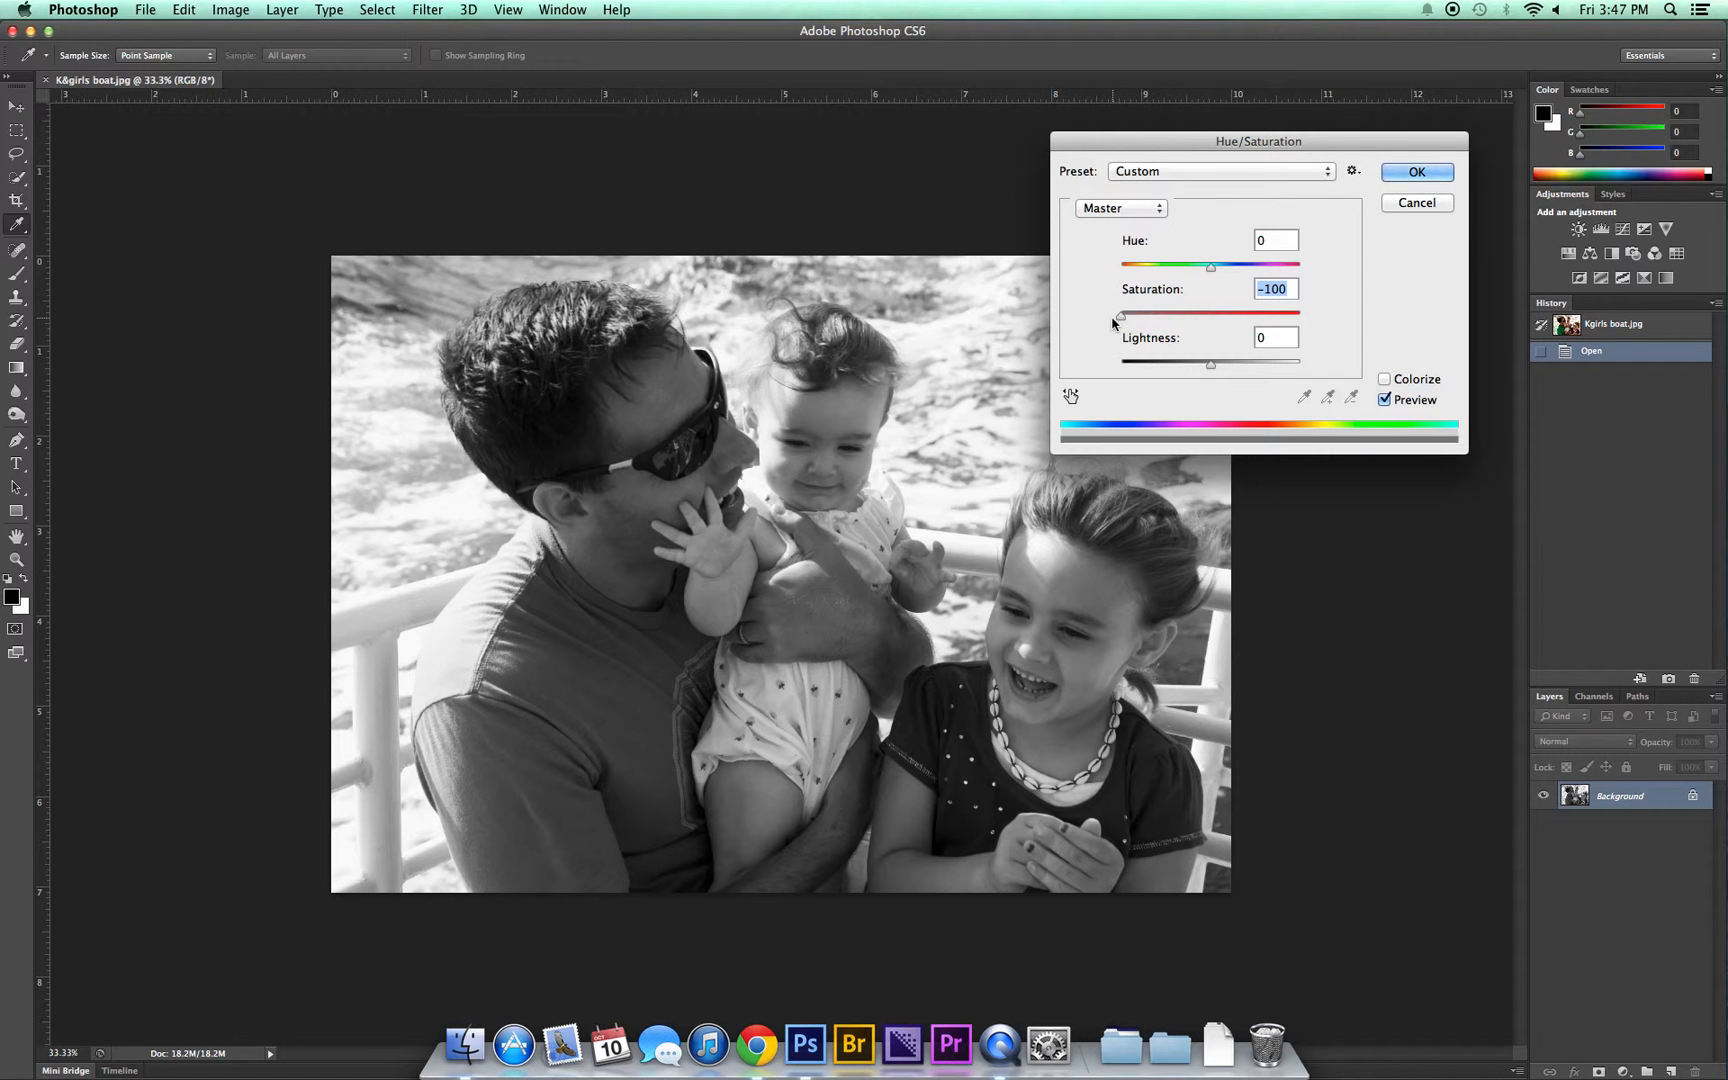
type("0")
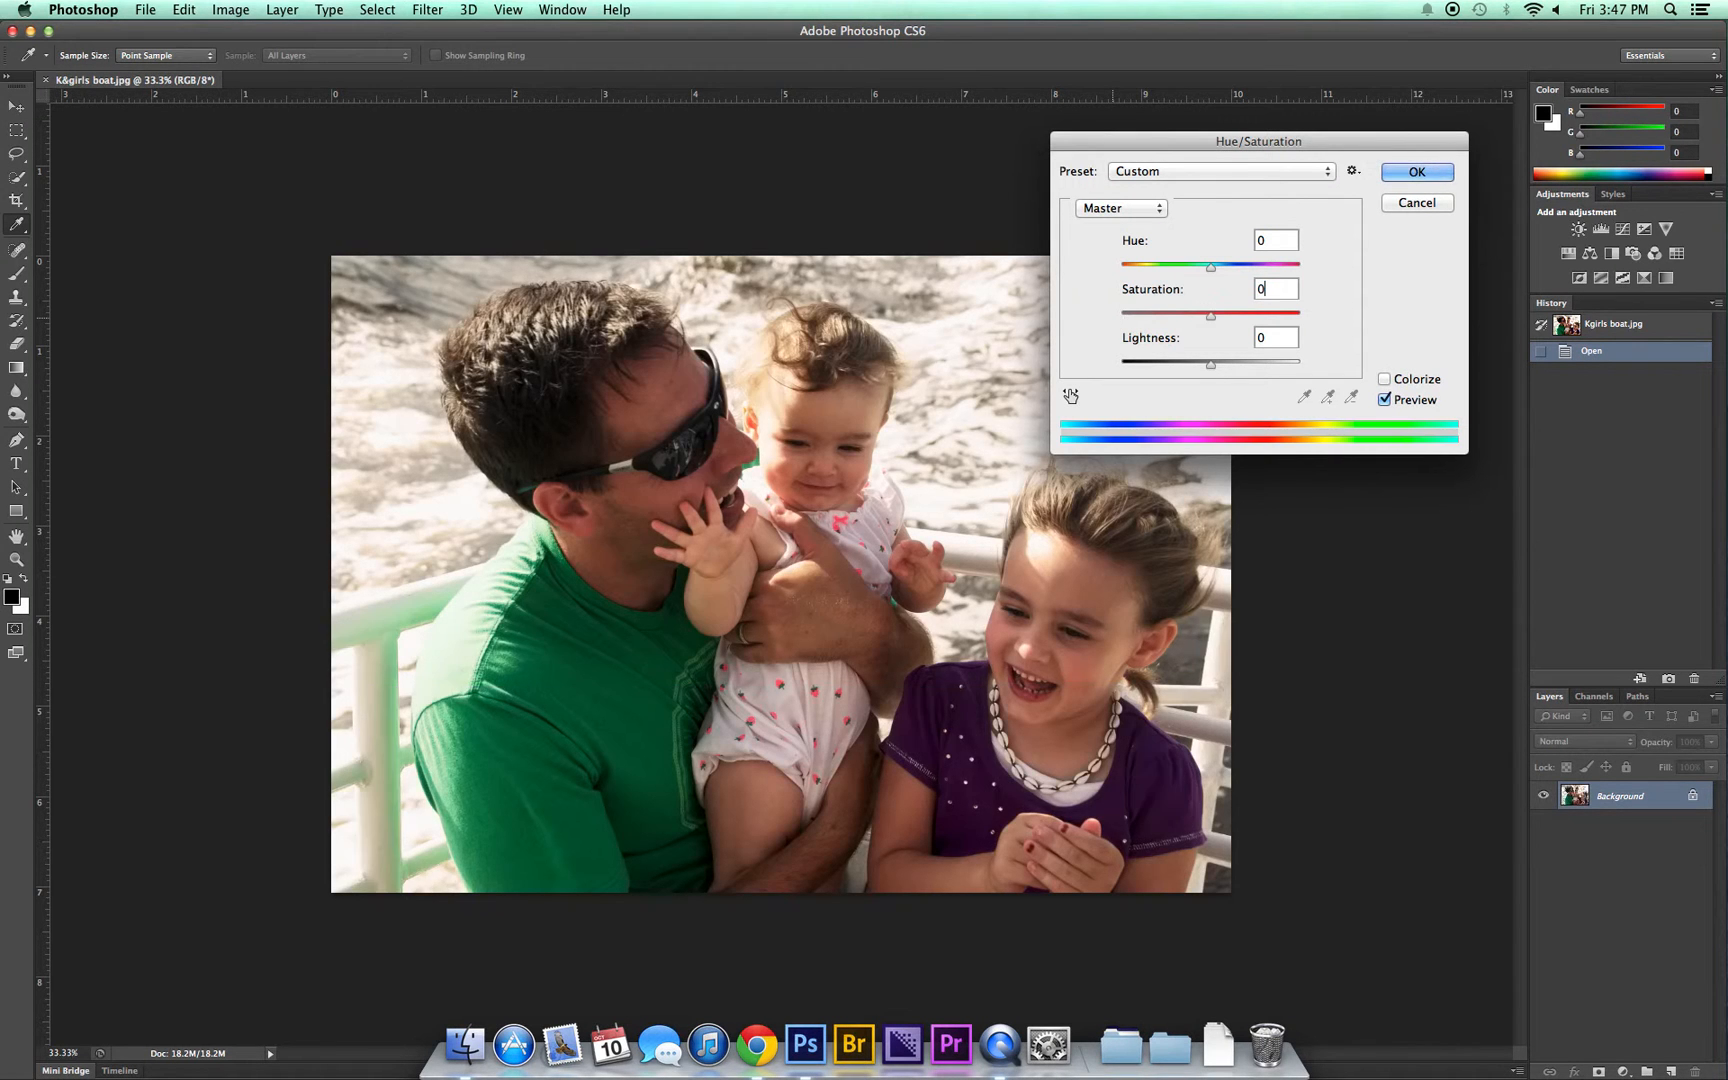
Step: Try darkening the photo with a negative Lightness, reset it to 0, and cancel the Hue/Saturation adjustment
mouse_move(1212, 369)
left_mouse_down()
mouse_move(1142, 369)
mouse_move(1238, 370)
mouse_move(1190, 368)
left_mouse_up()
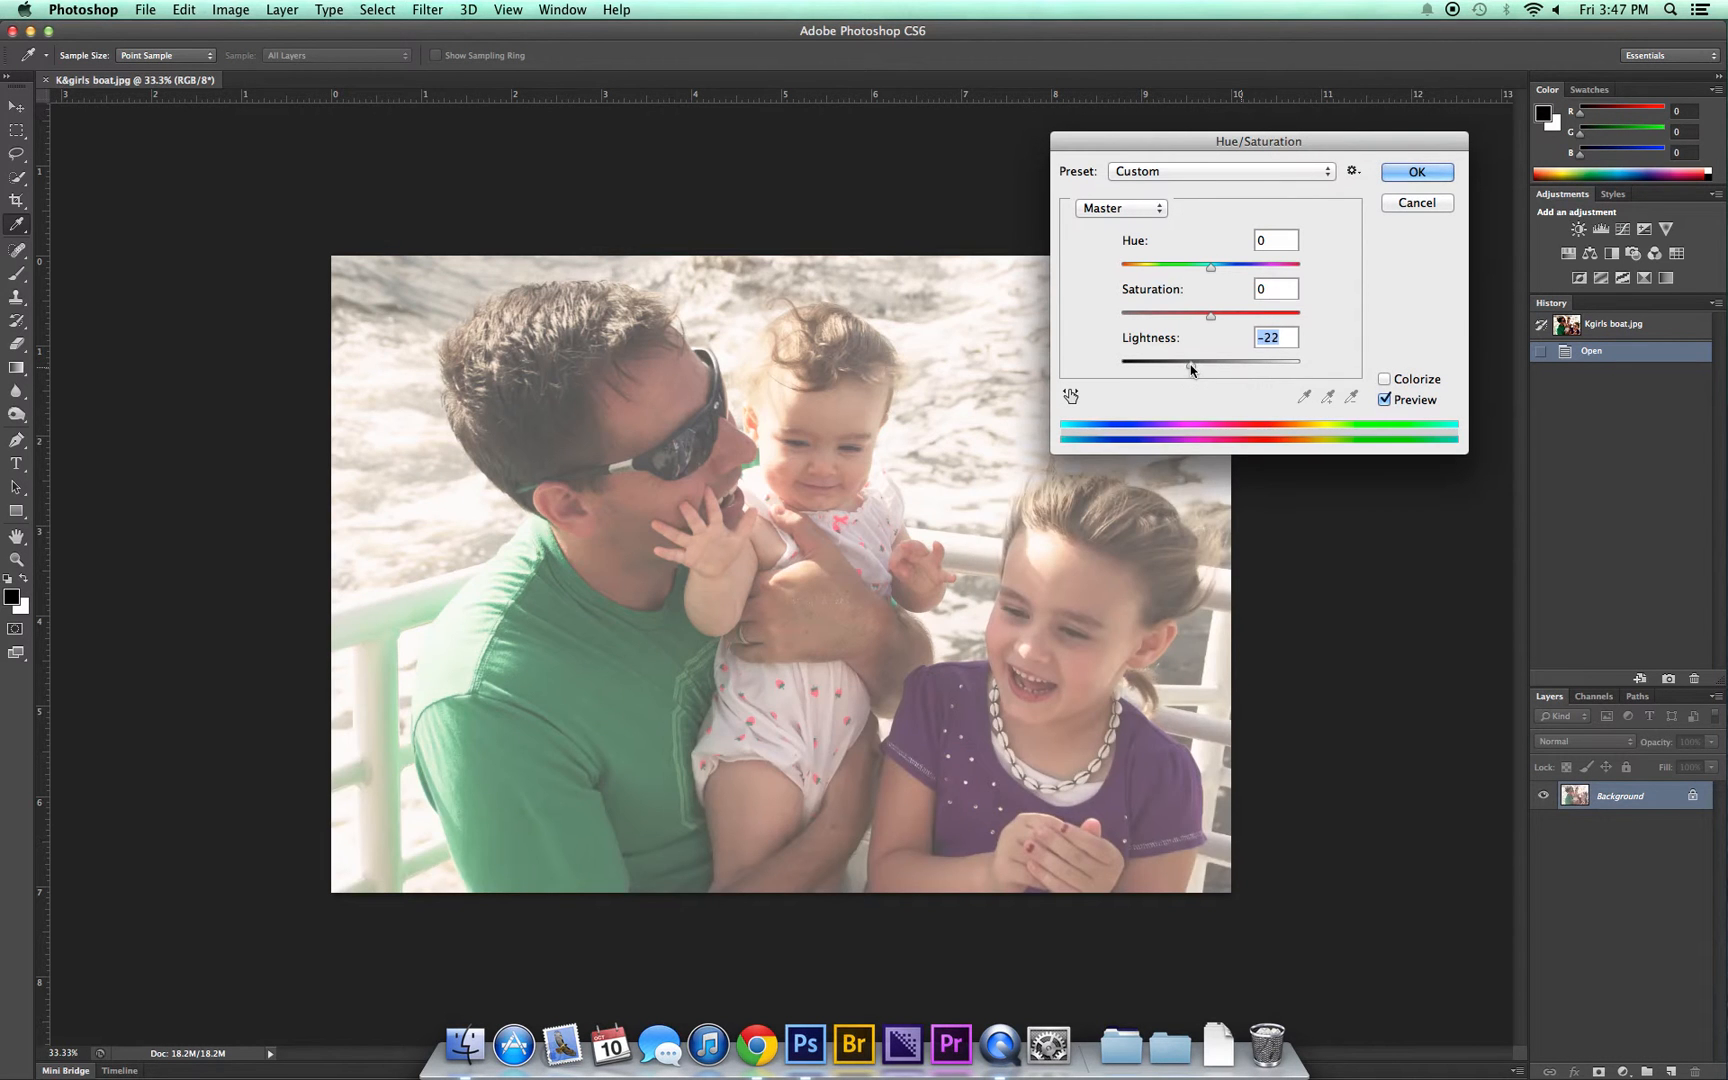
left_click(1205, 368)
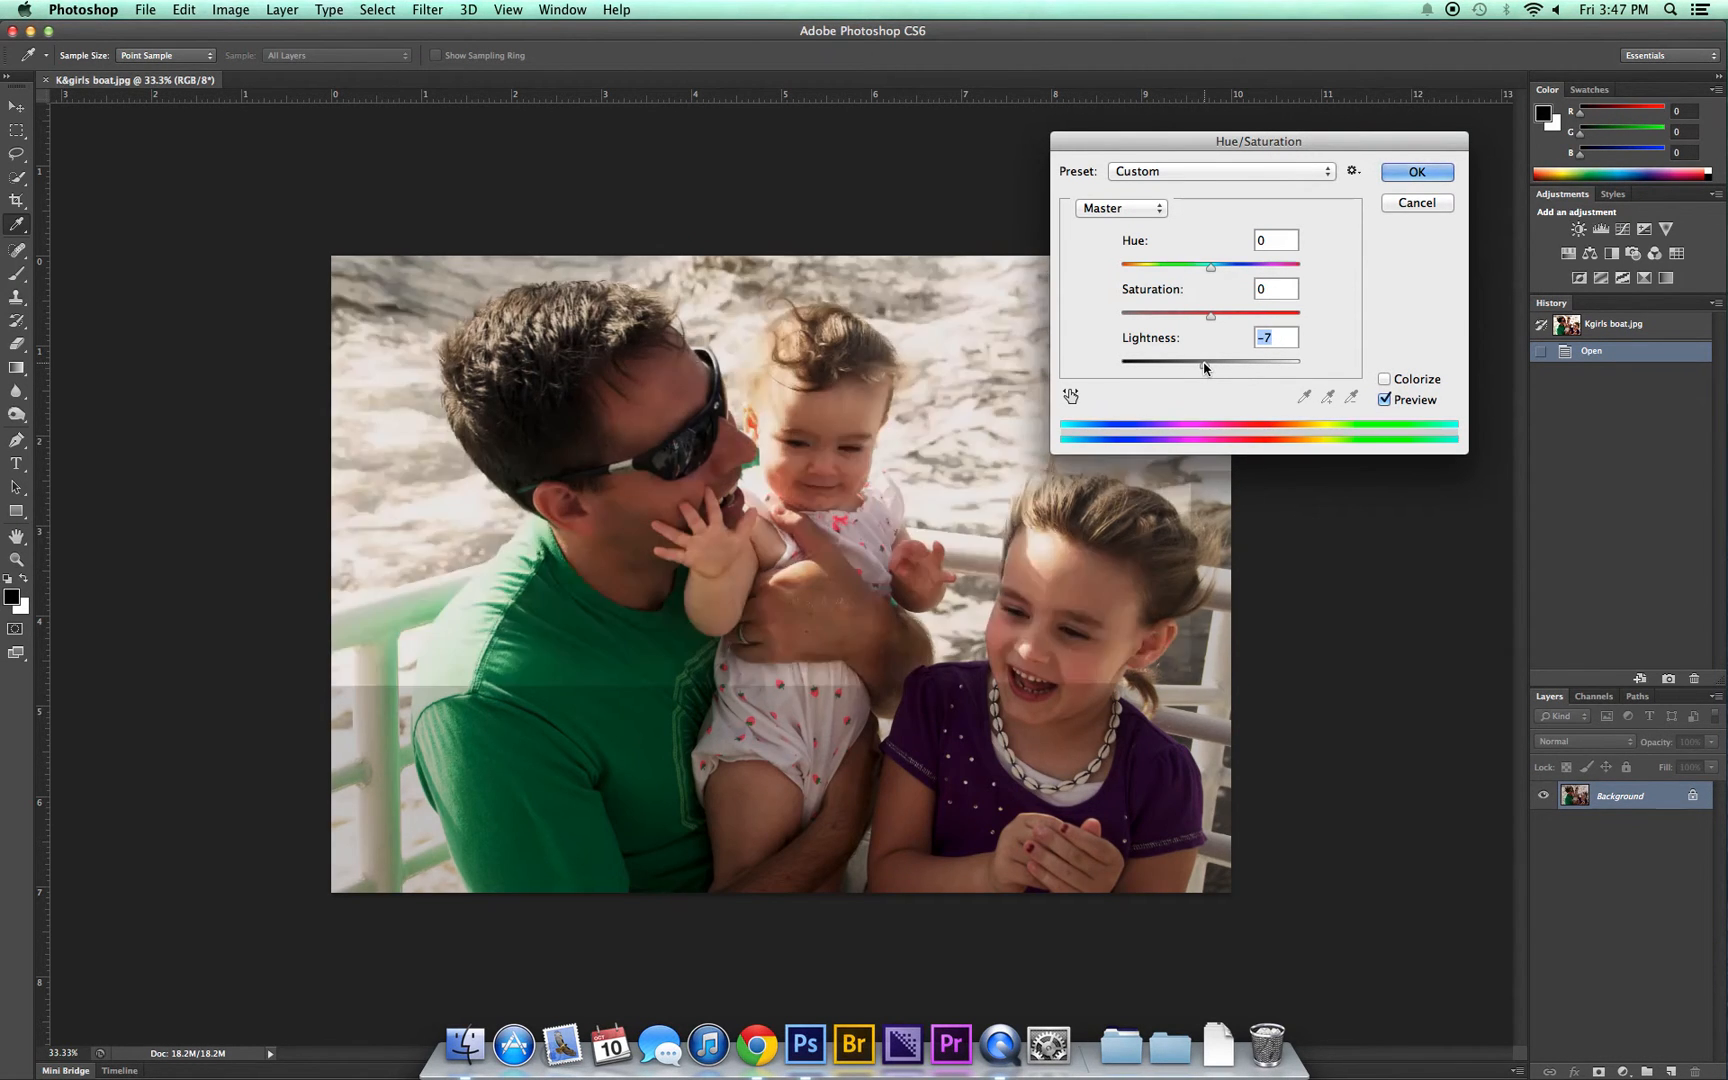
left_click(1210, 362)
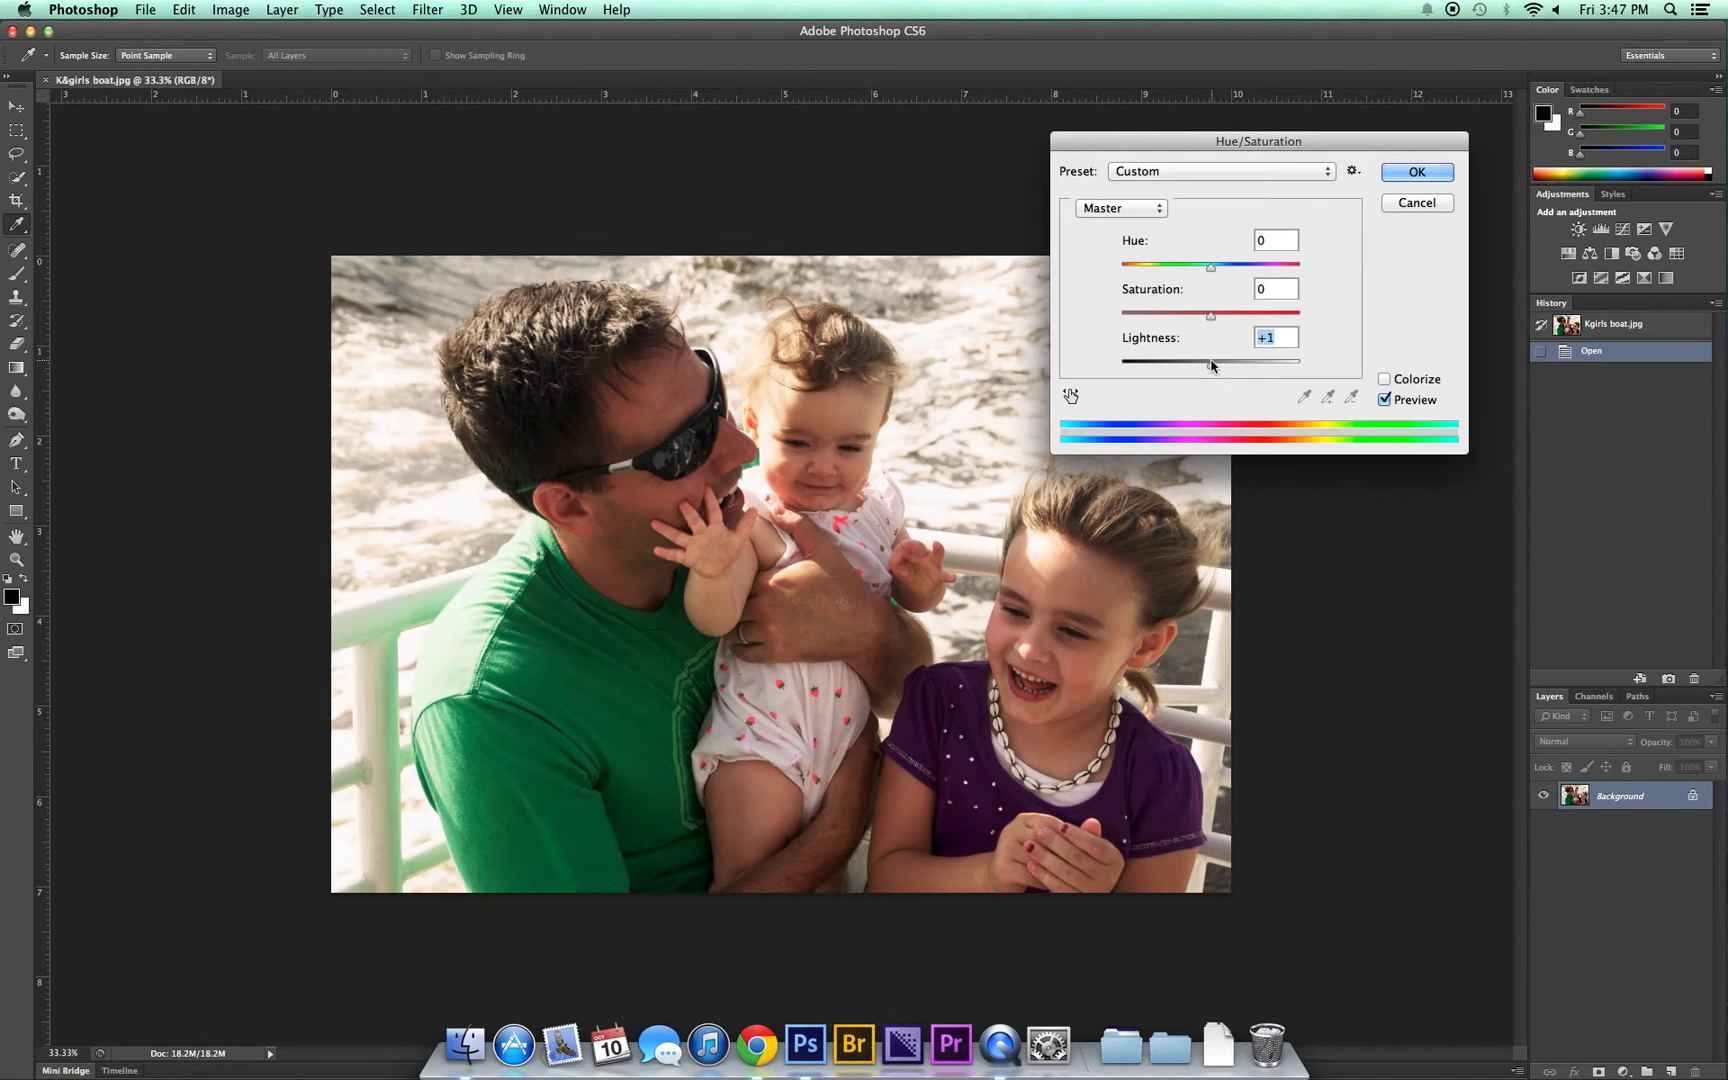
type("0")
left_click_drag(1252, 148, 1293, 138)
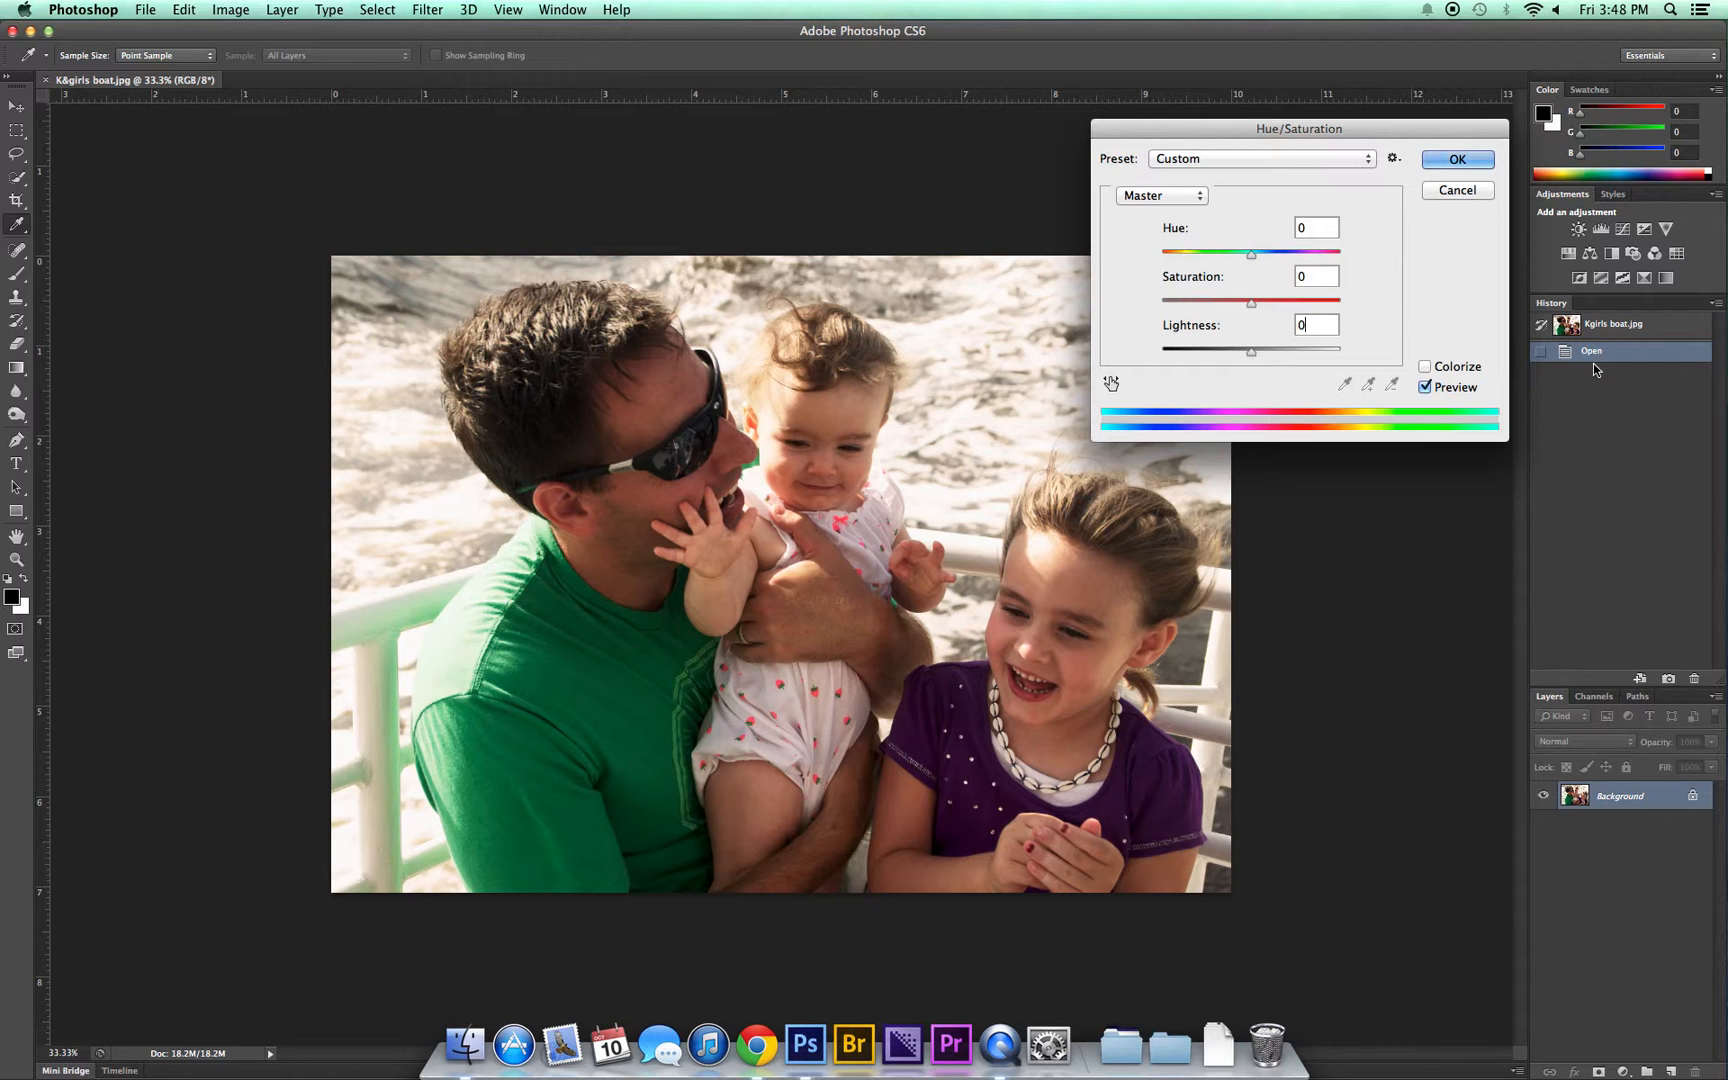
left_click(1450, 191)
key("v")
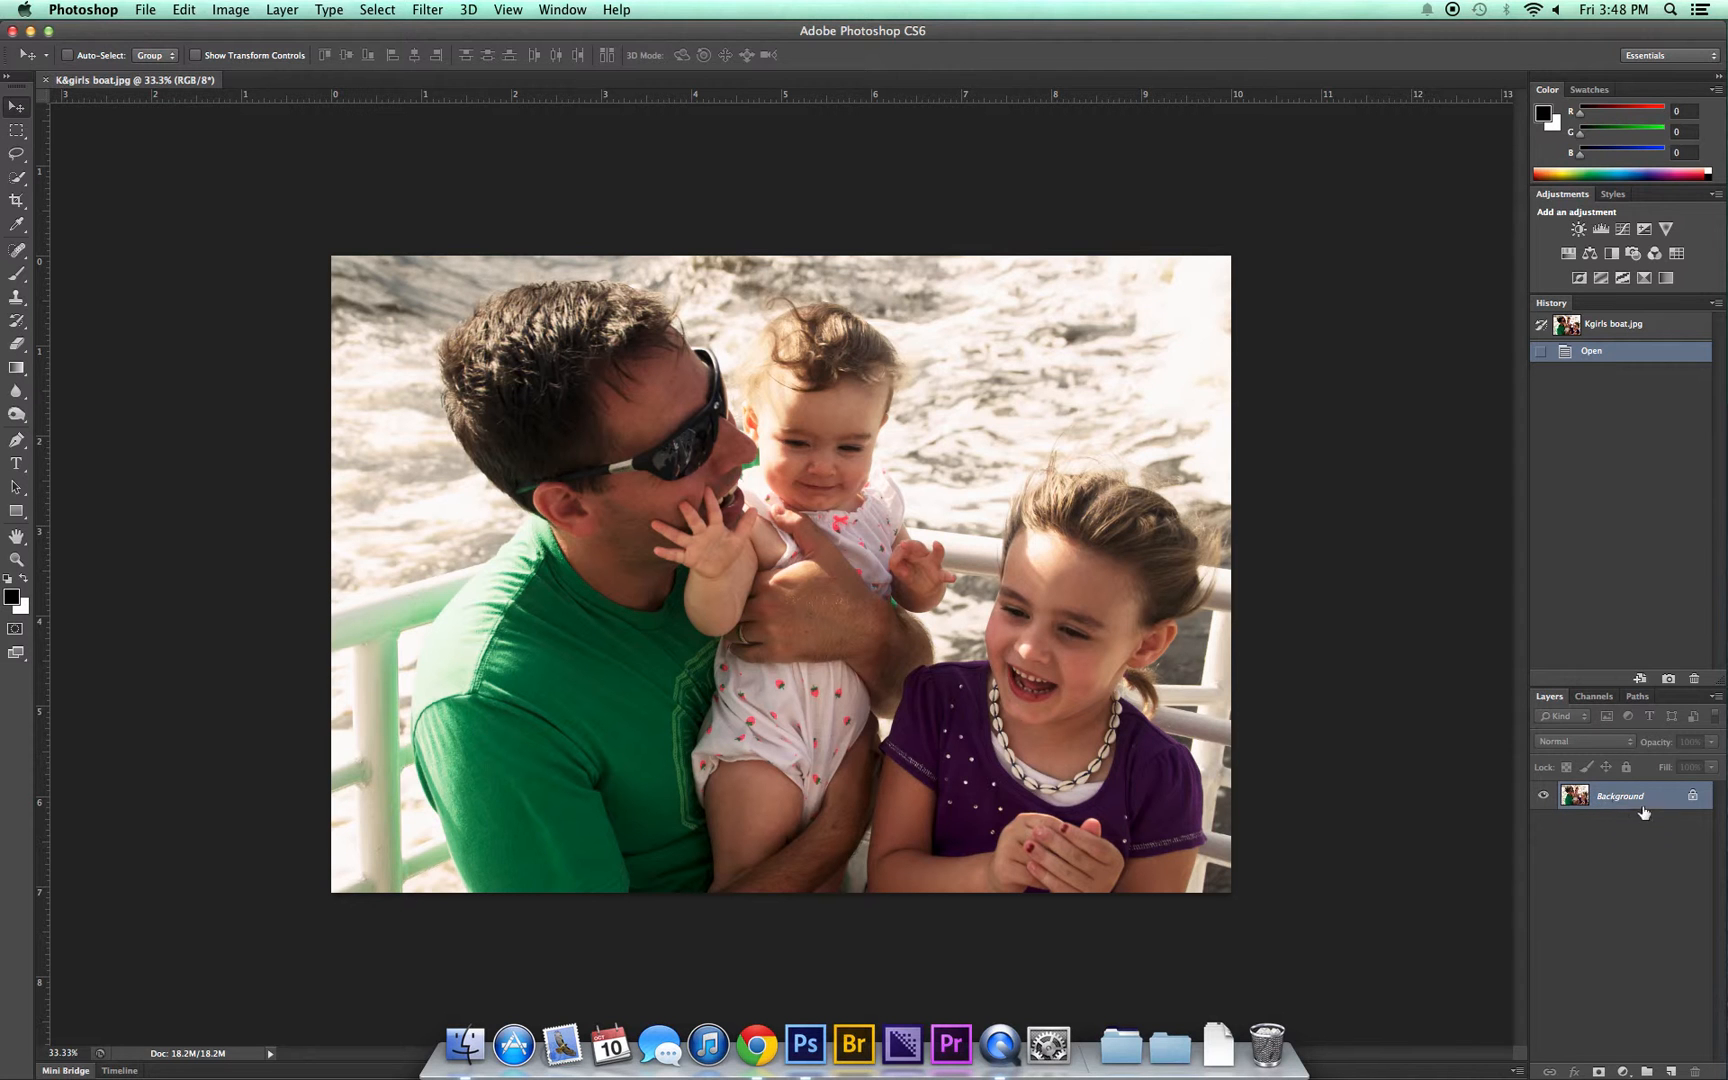
Step: Add a Hue/Saturation adjustment layer above the Background, try master hue shifts such as -10 and +7, and reset Hue to 0
left_click(1570, 255)
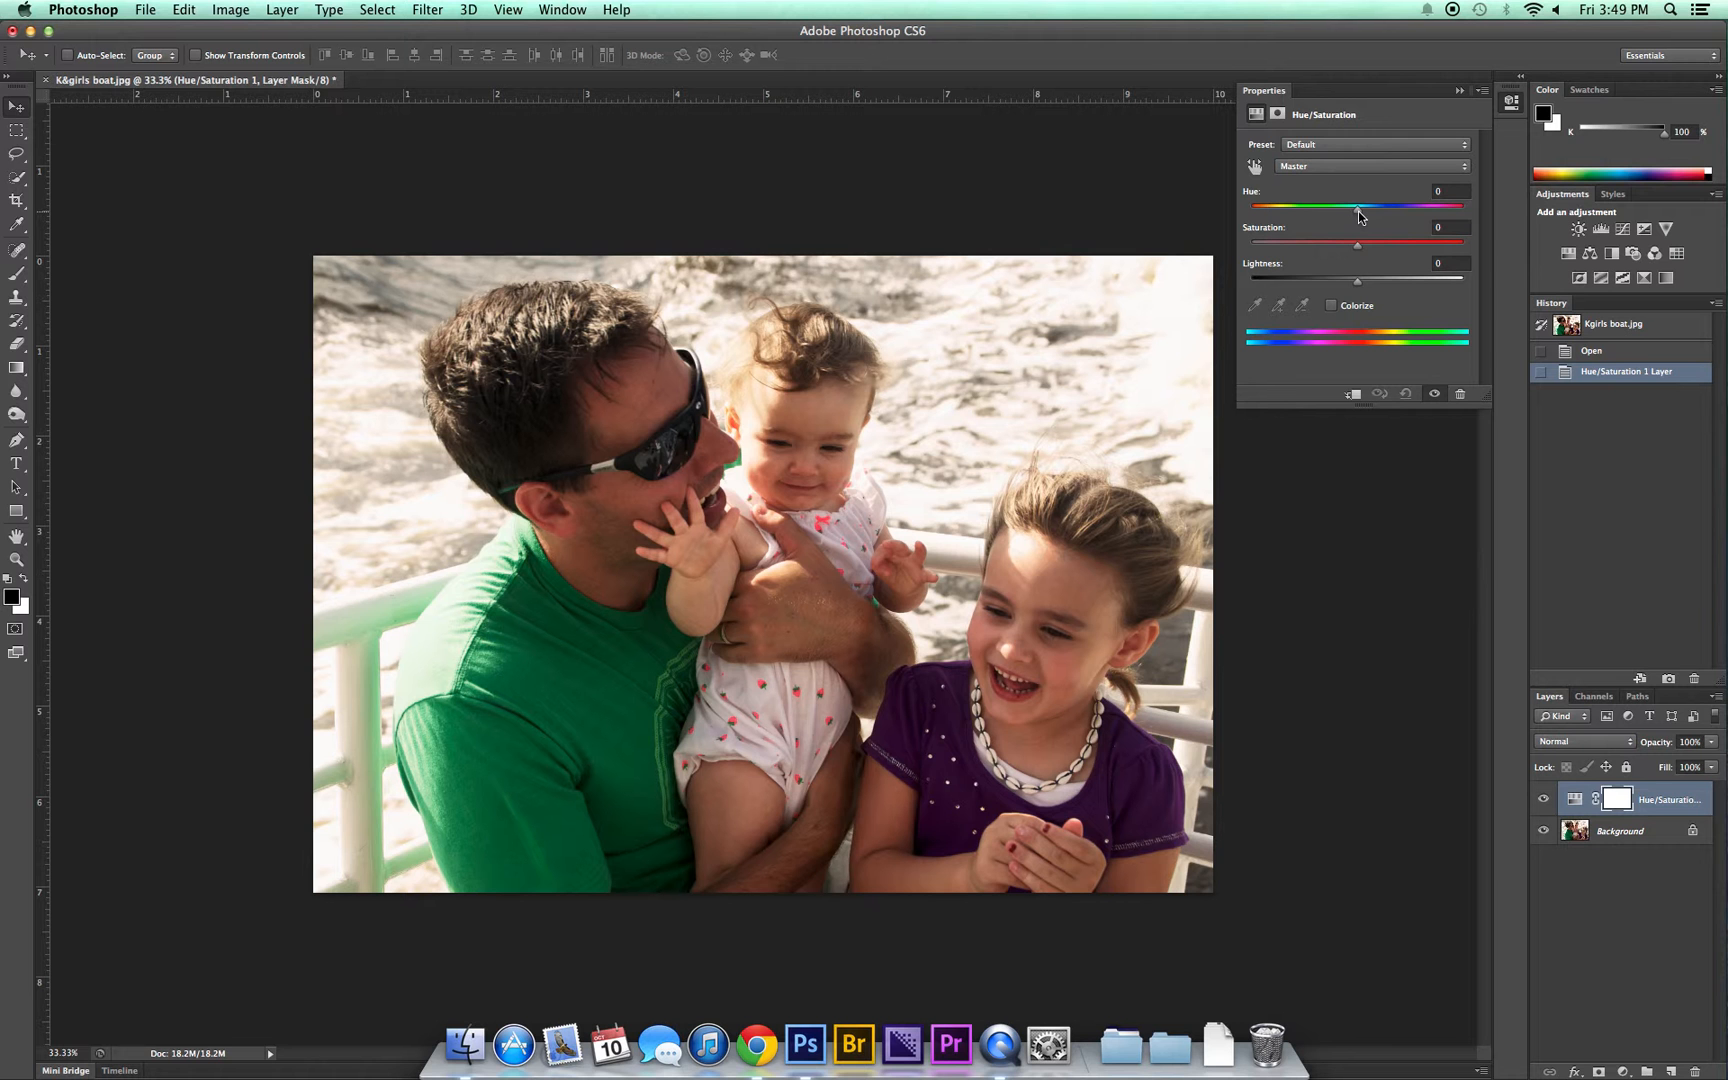
mouse_move(1358, 211)
left_mouse_down()
mouse_move(1390, 213)
mouse_move(1324, 204)
mouse_move(1353, 204)
left_mouse_up()
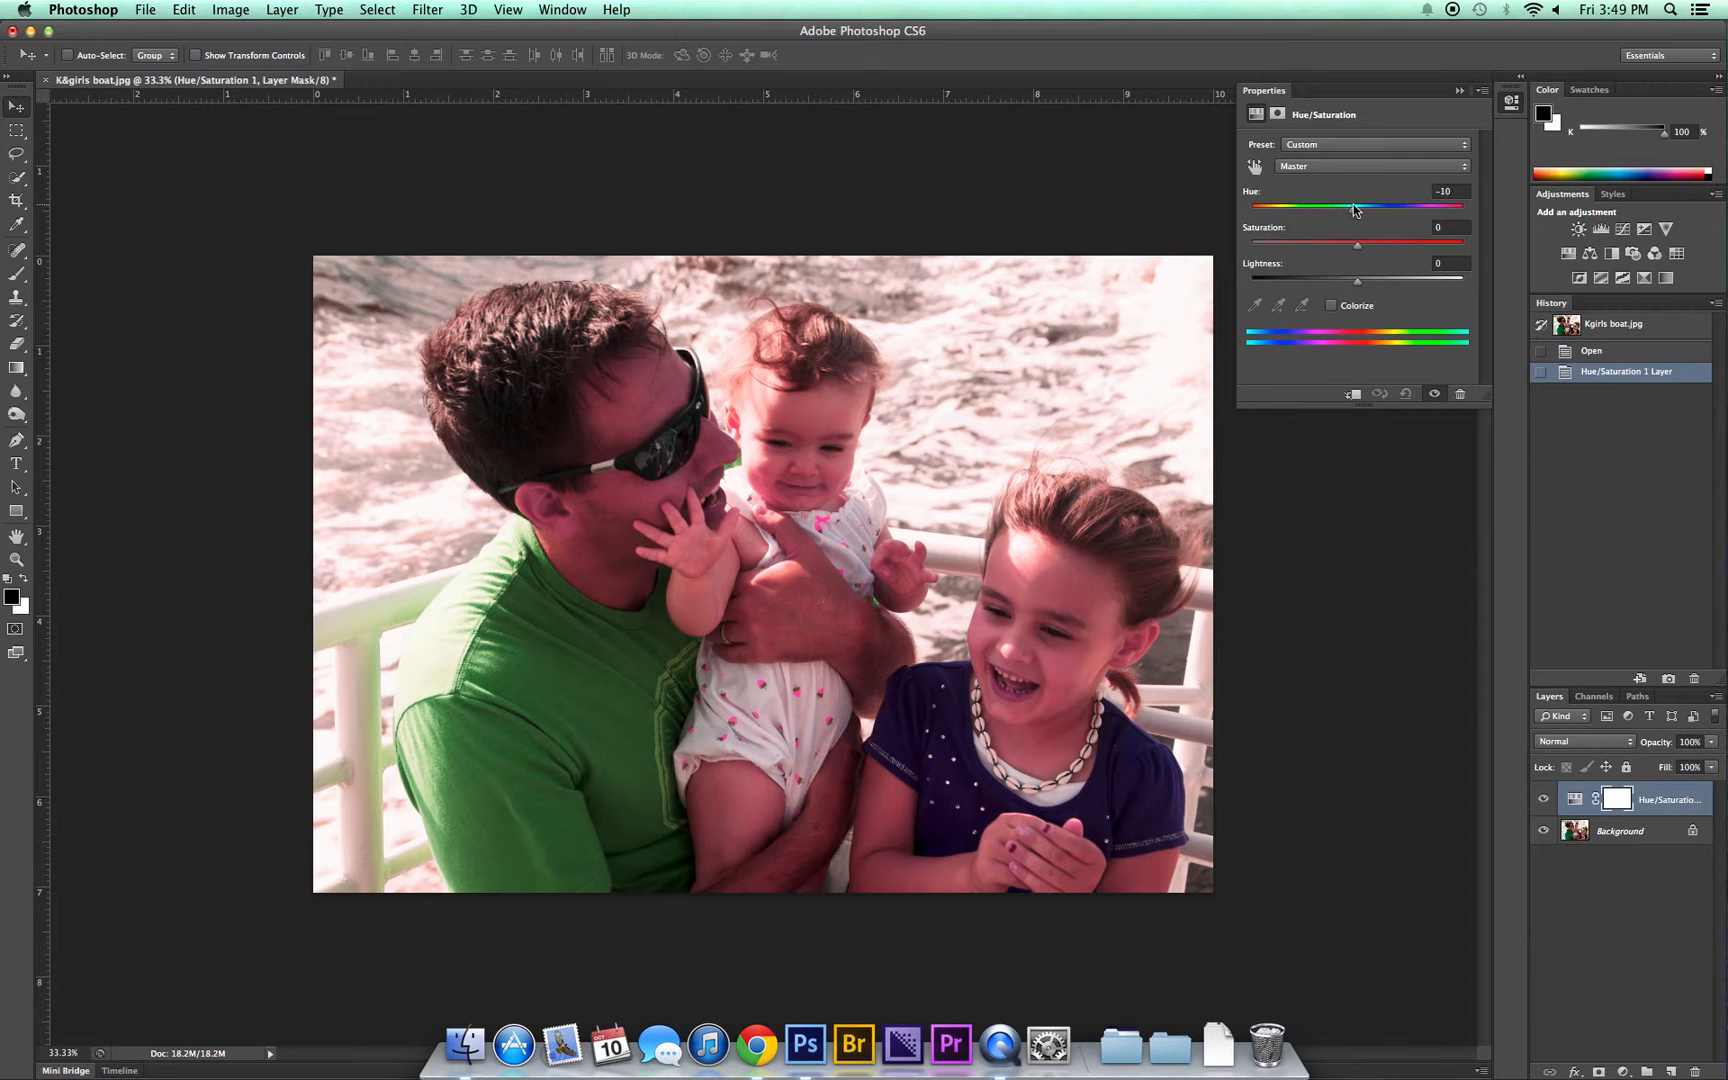
left_click(1450, 188)
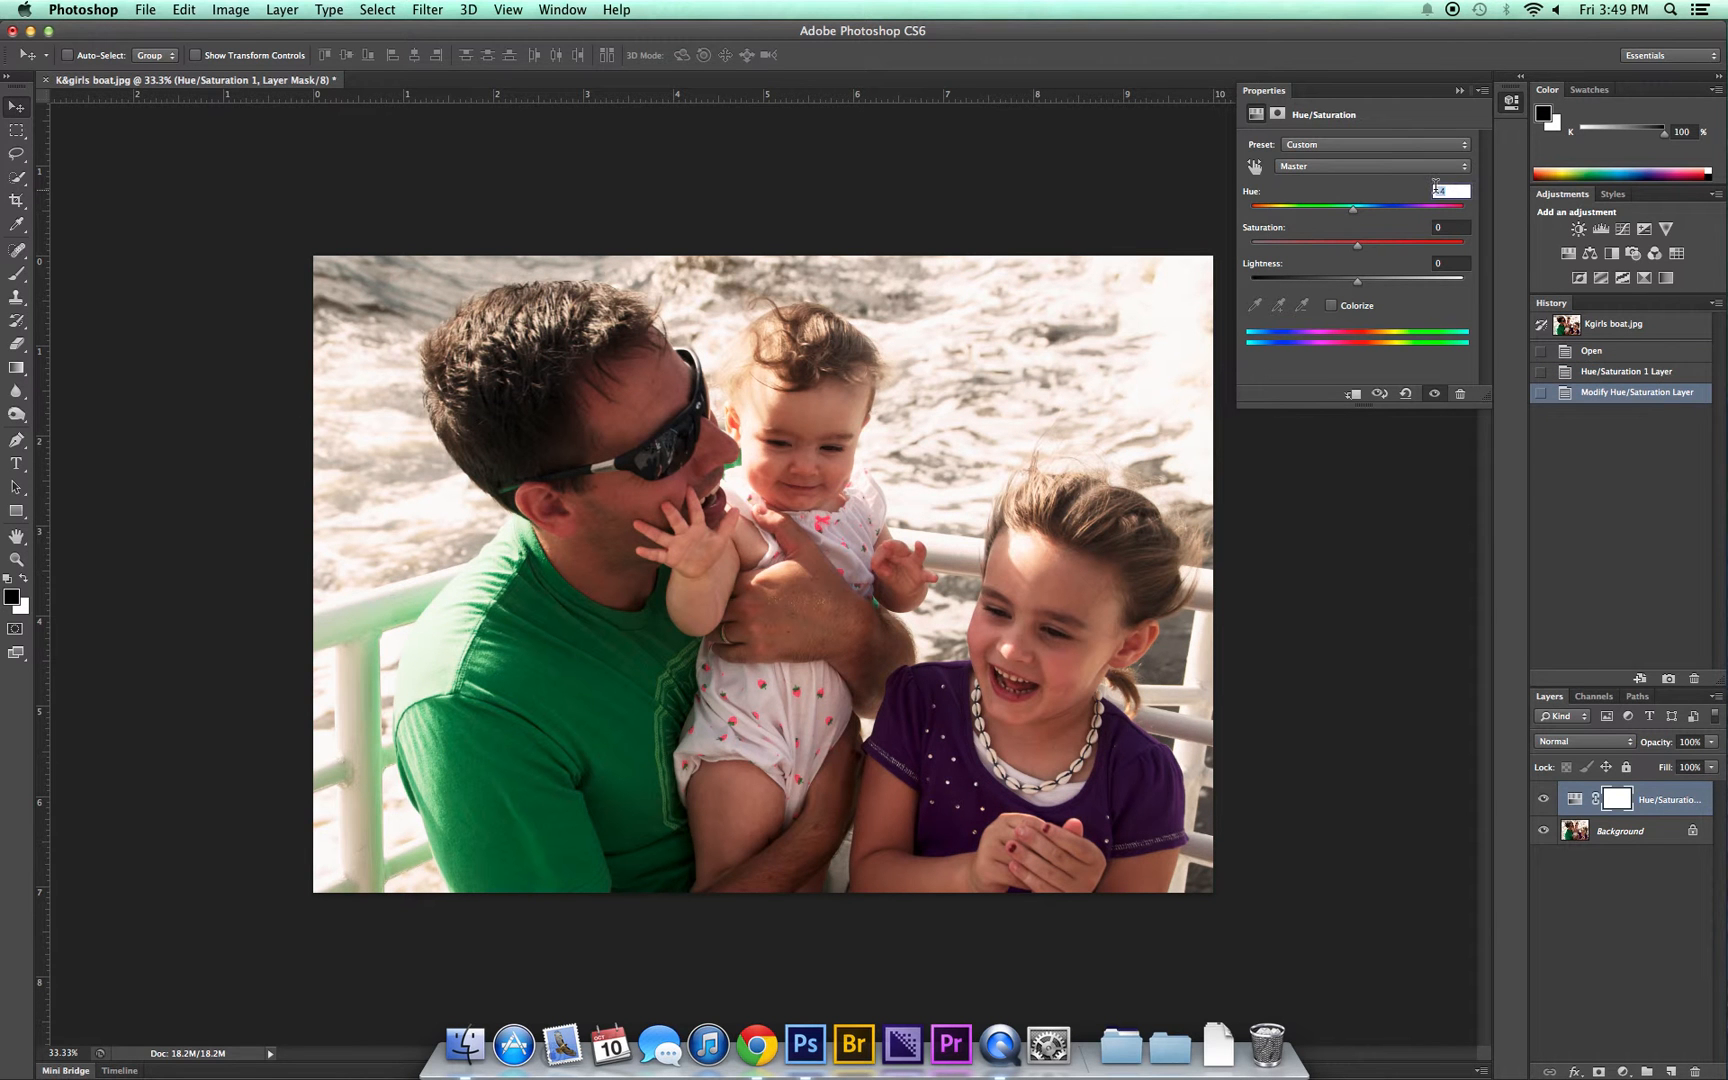
type("0")
left_click_drag(1313, 206, 1397, 211)
left_click(1359, 207)
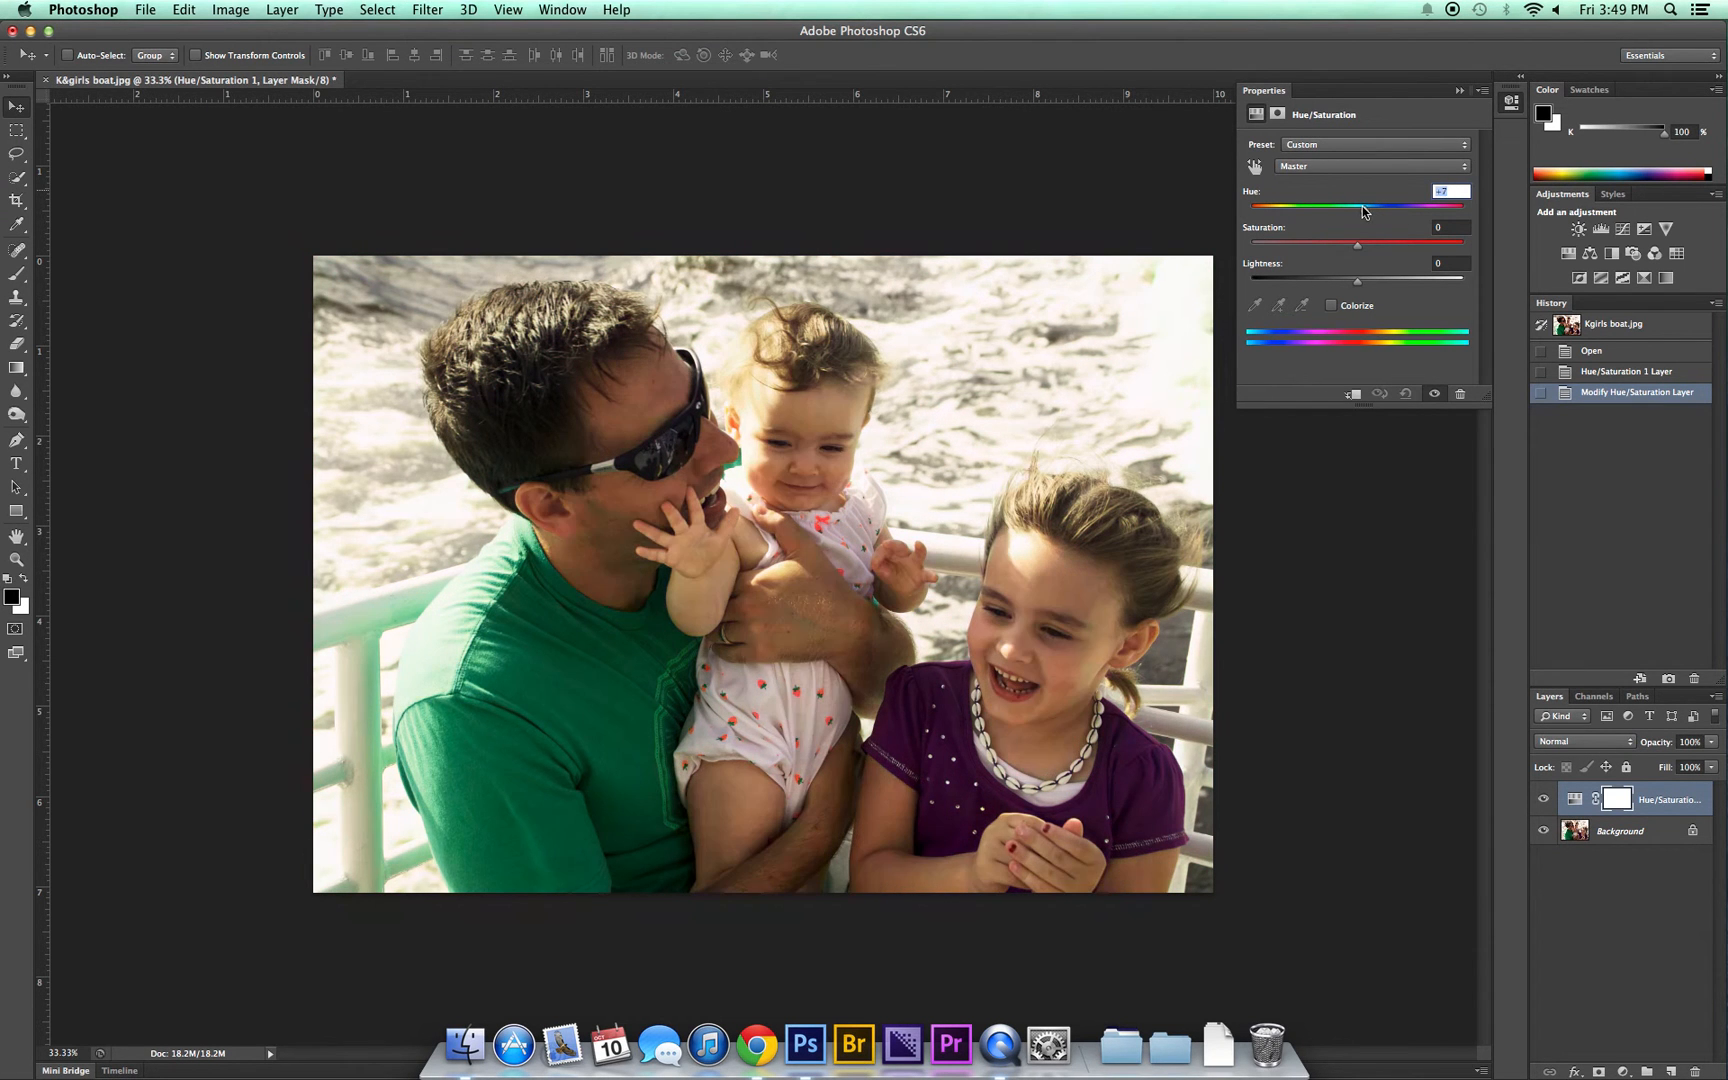
type("0")
Step: Try tinting the whole photo with Colorize at different hues, and turn Colorize off again
left_click(1334, 306)
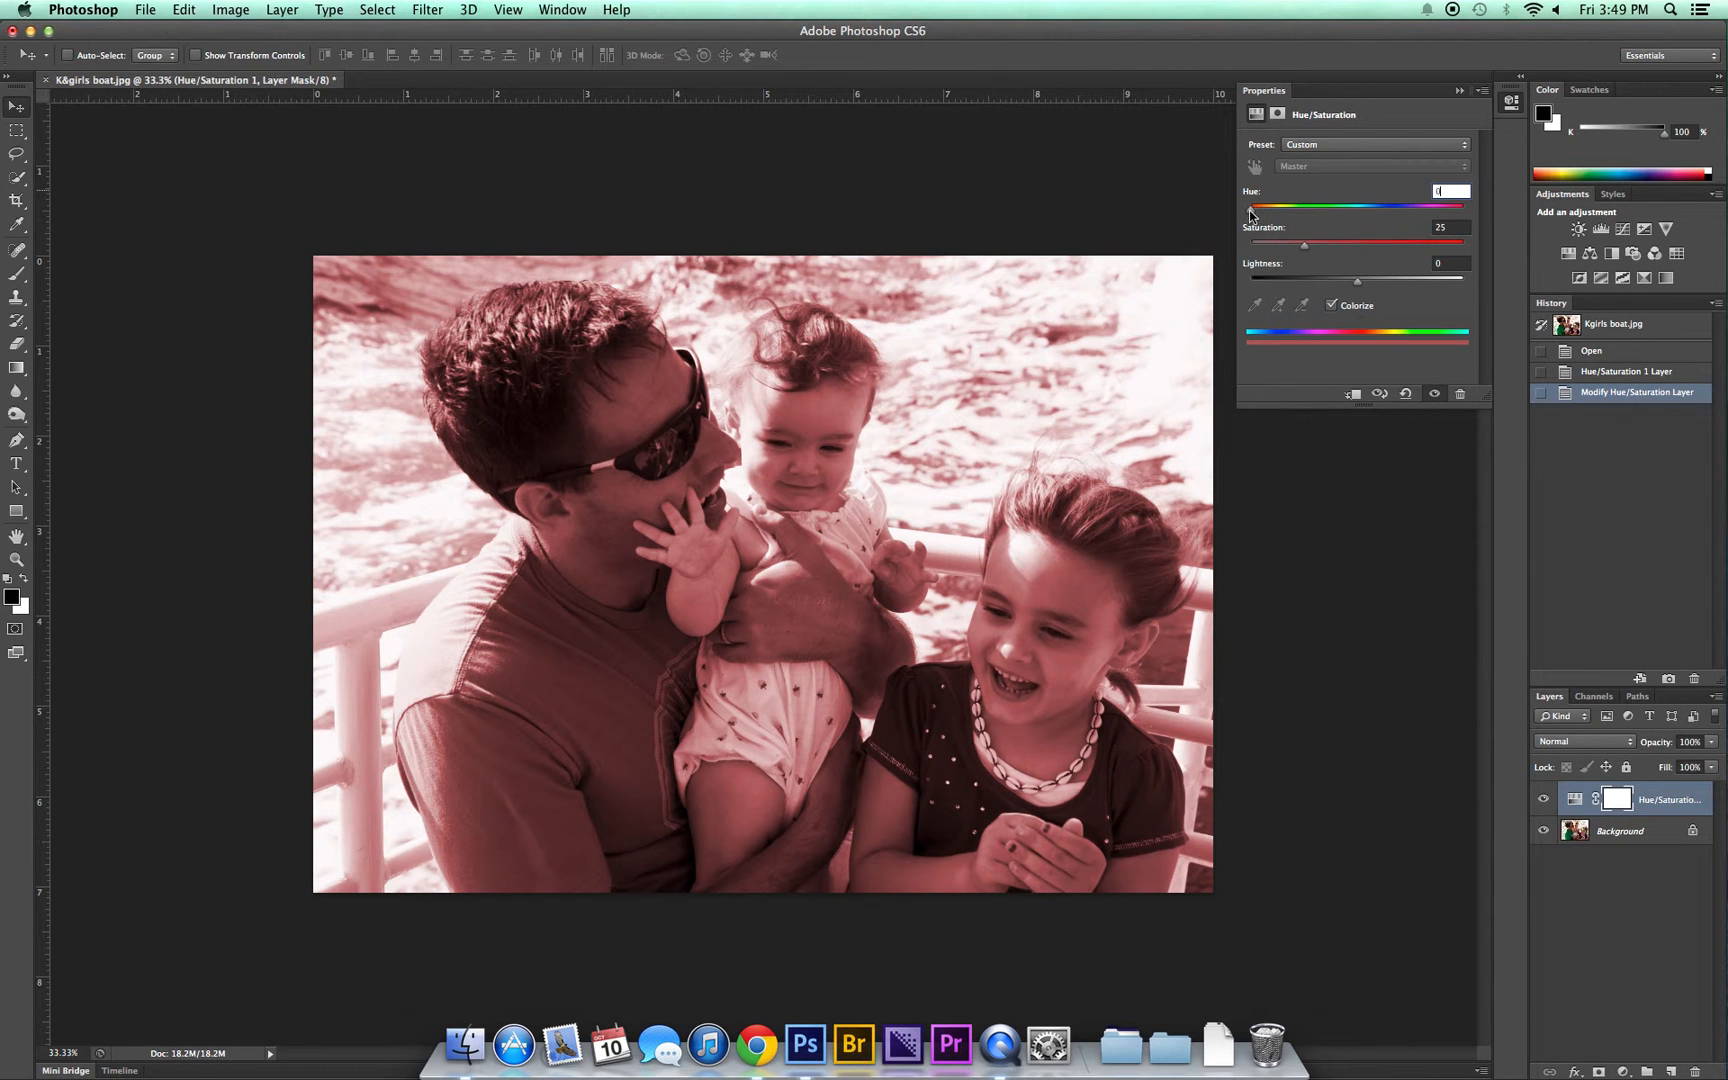
left_click_drag(1250, 213, 1328, 213)
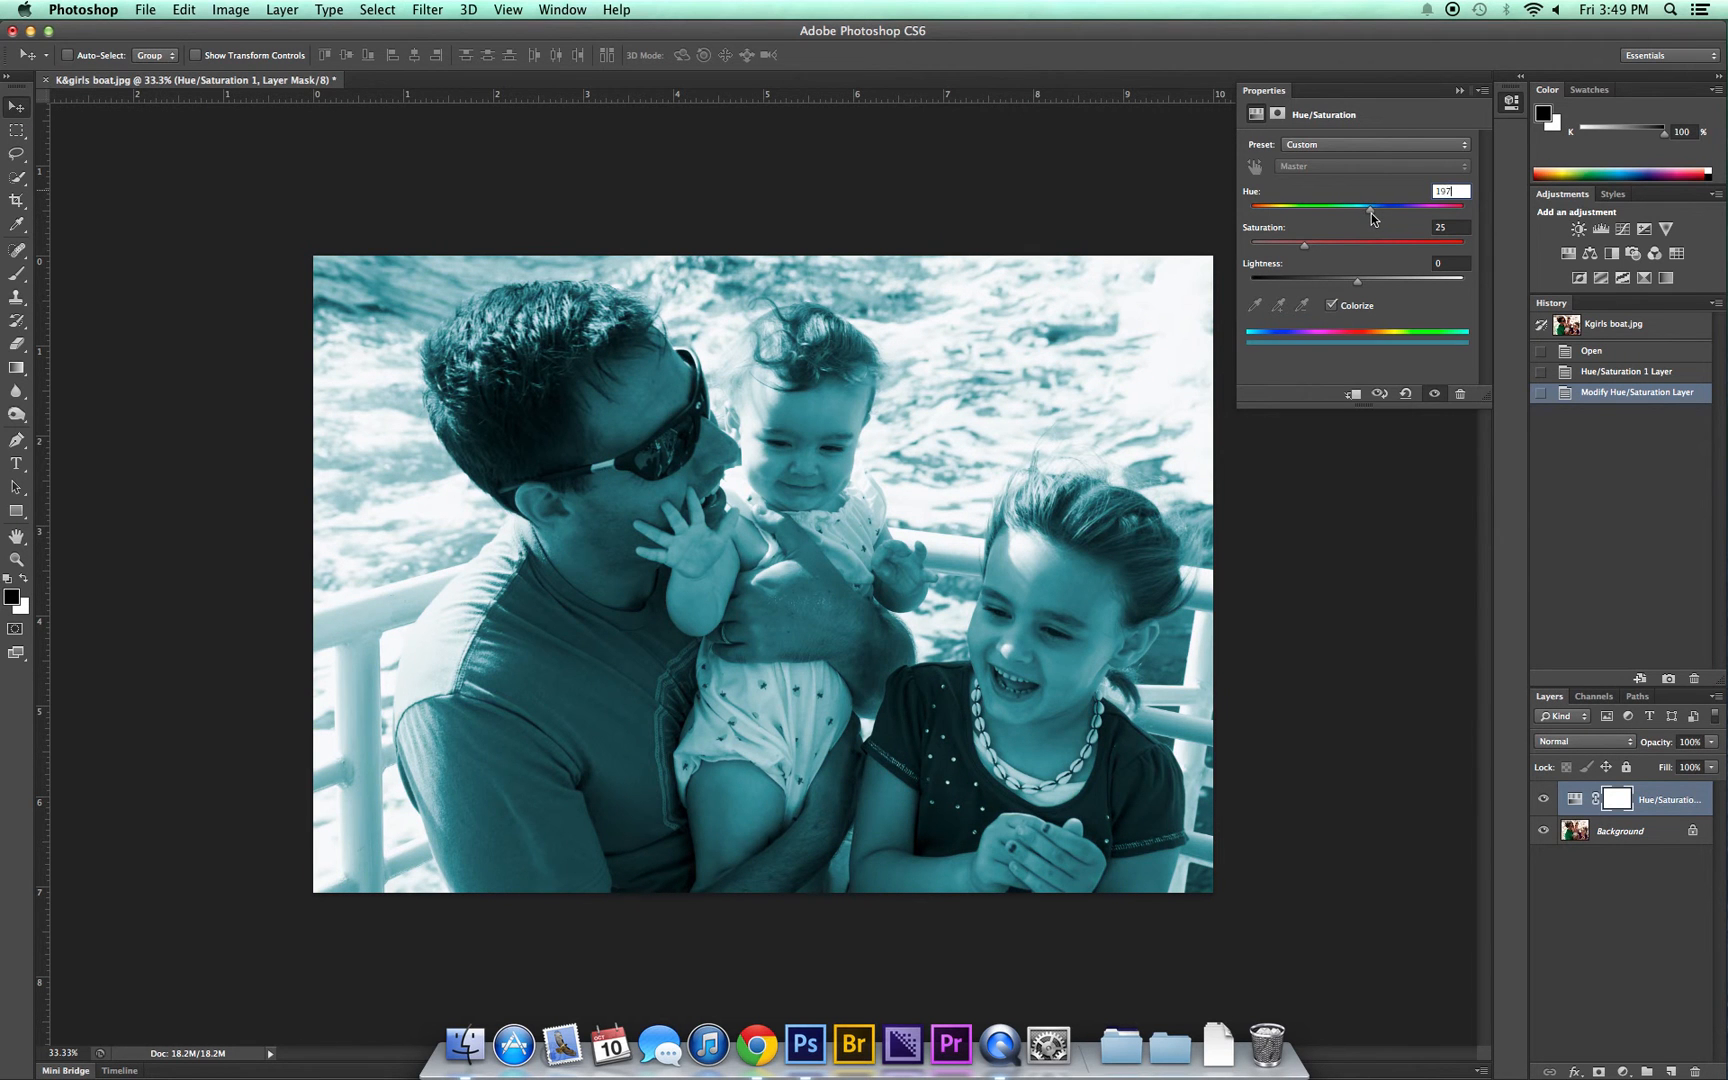
left_click_drag(1384, 213, 1333, 316)
left_click(1331, 306)
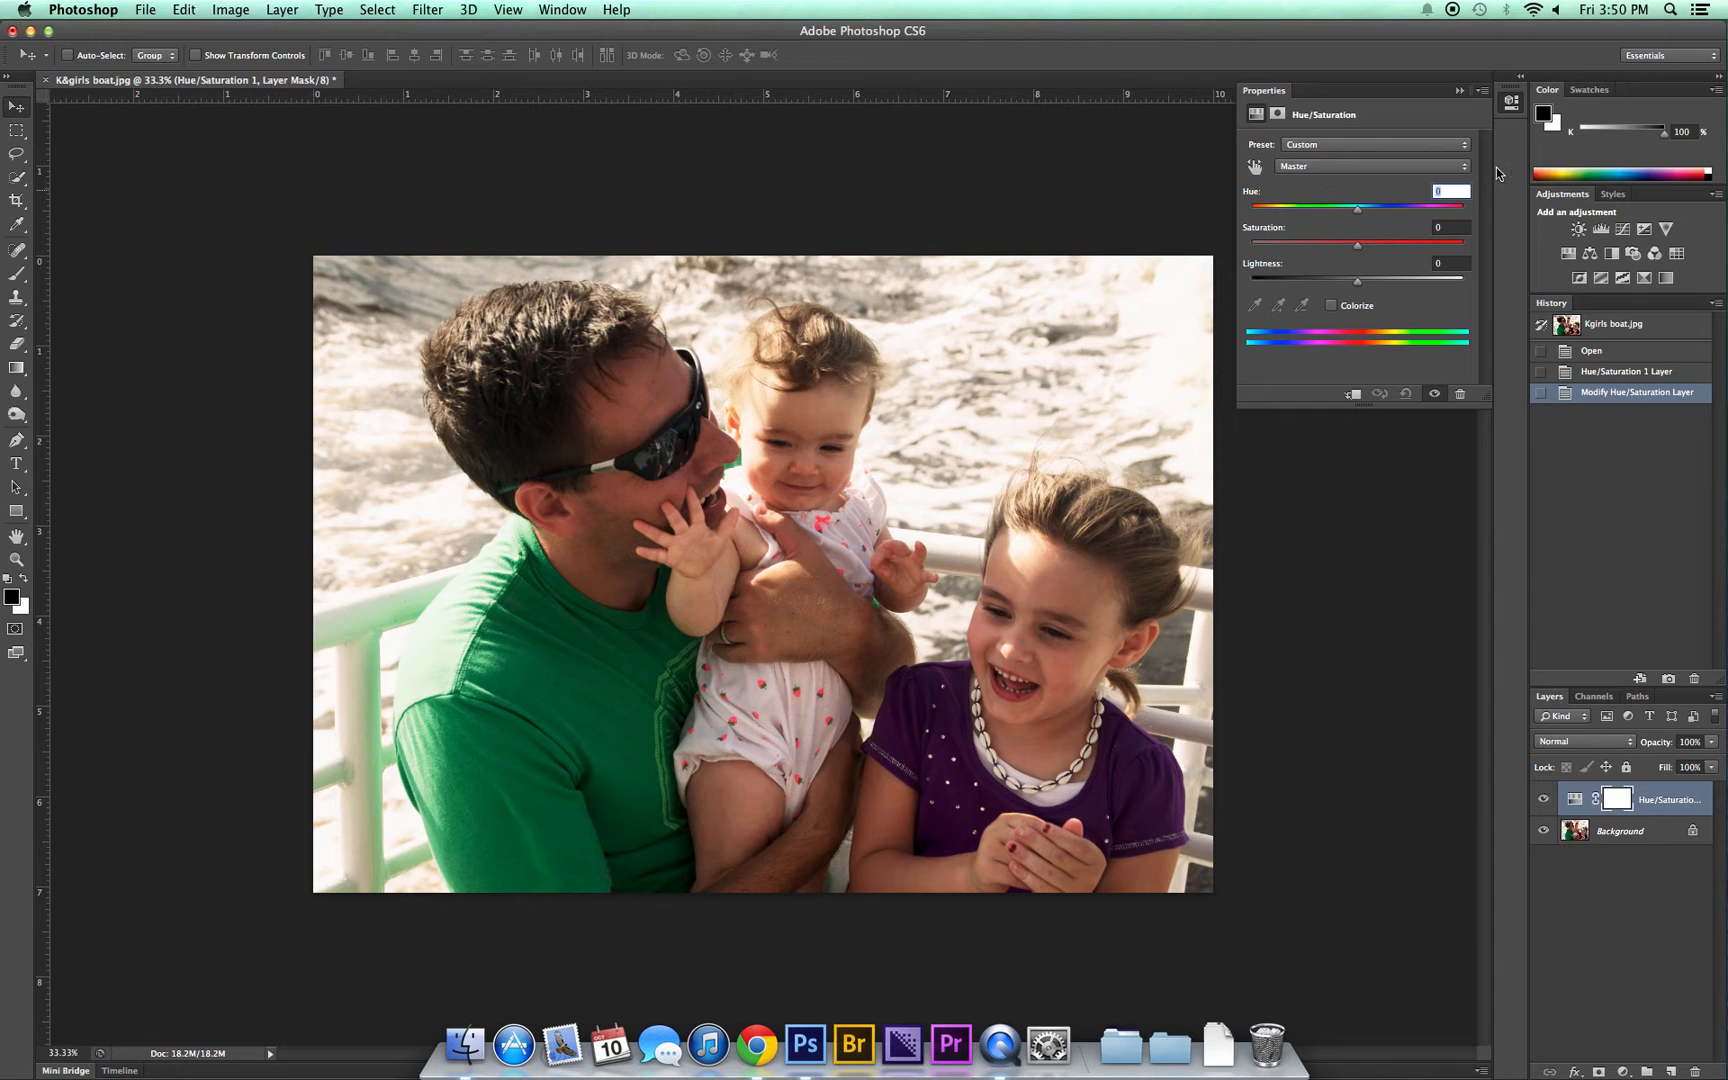
Step: Limit the adjustment to Greens, try other hues and Saturation -100, and bring Hue back near 0 with Saturation at +1
left_click(1287, 166)
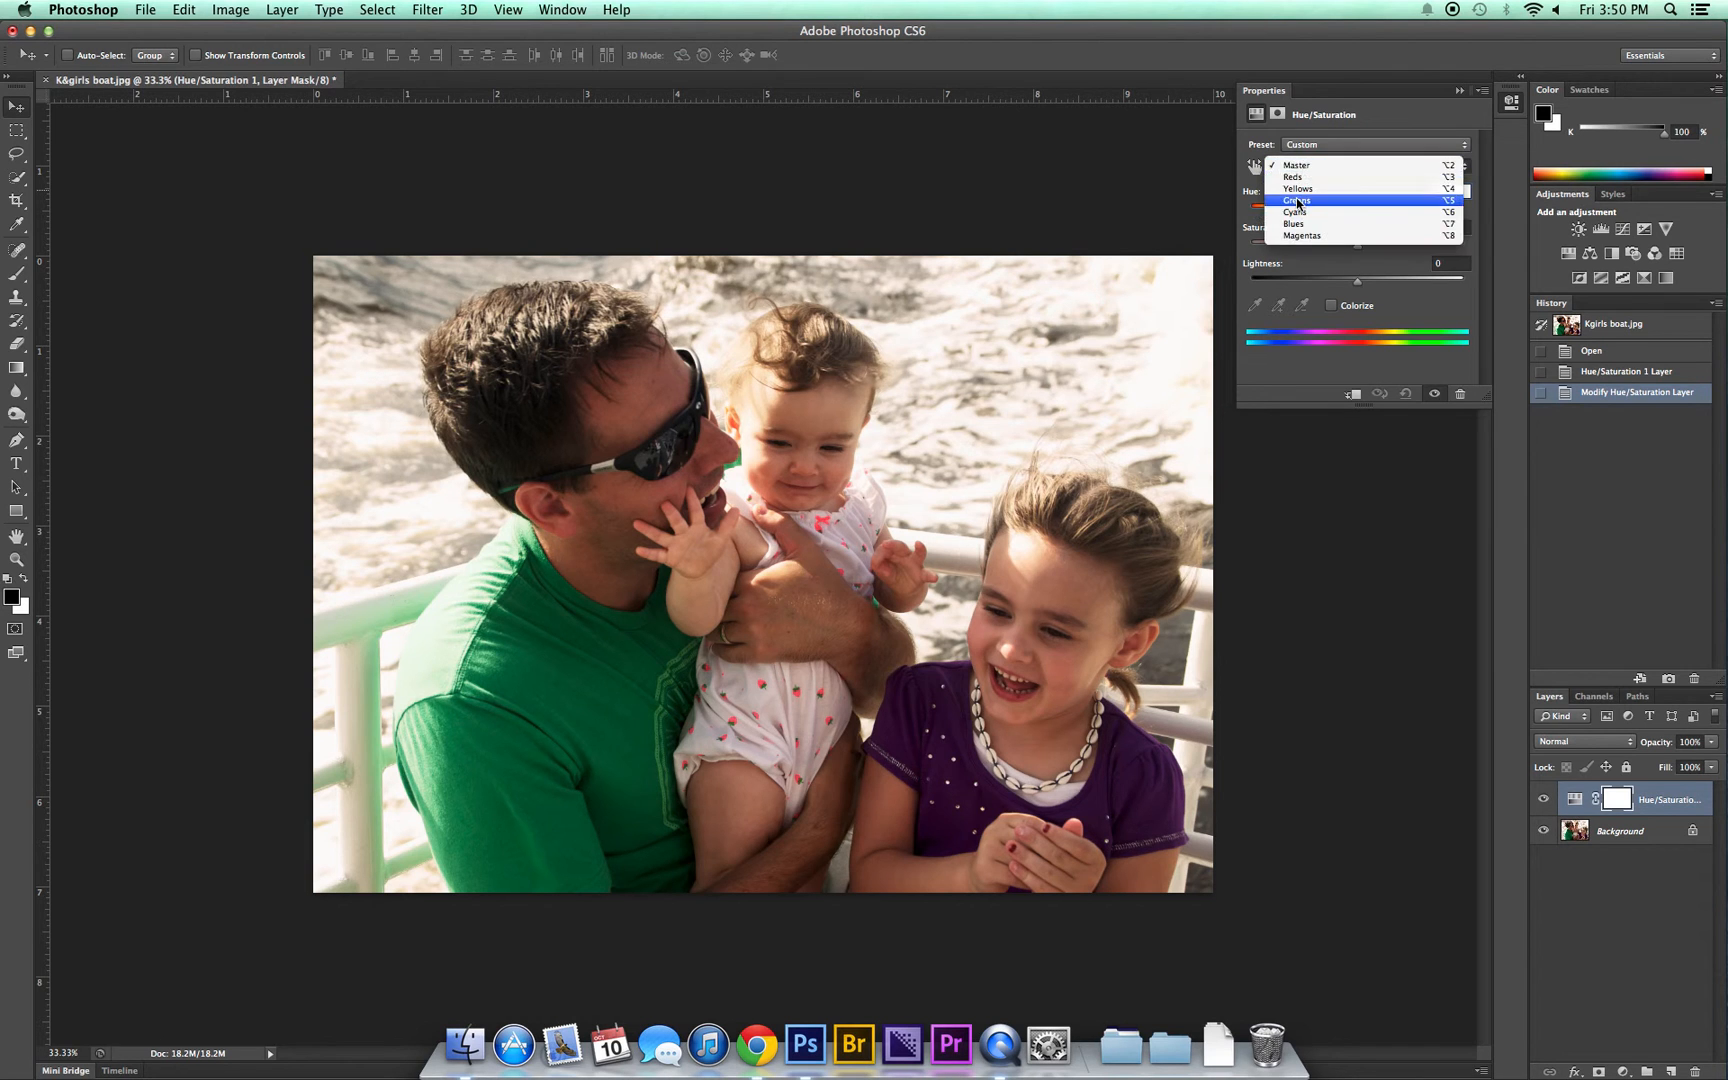
left_click(1298, 203)
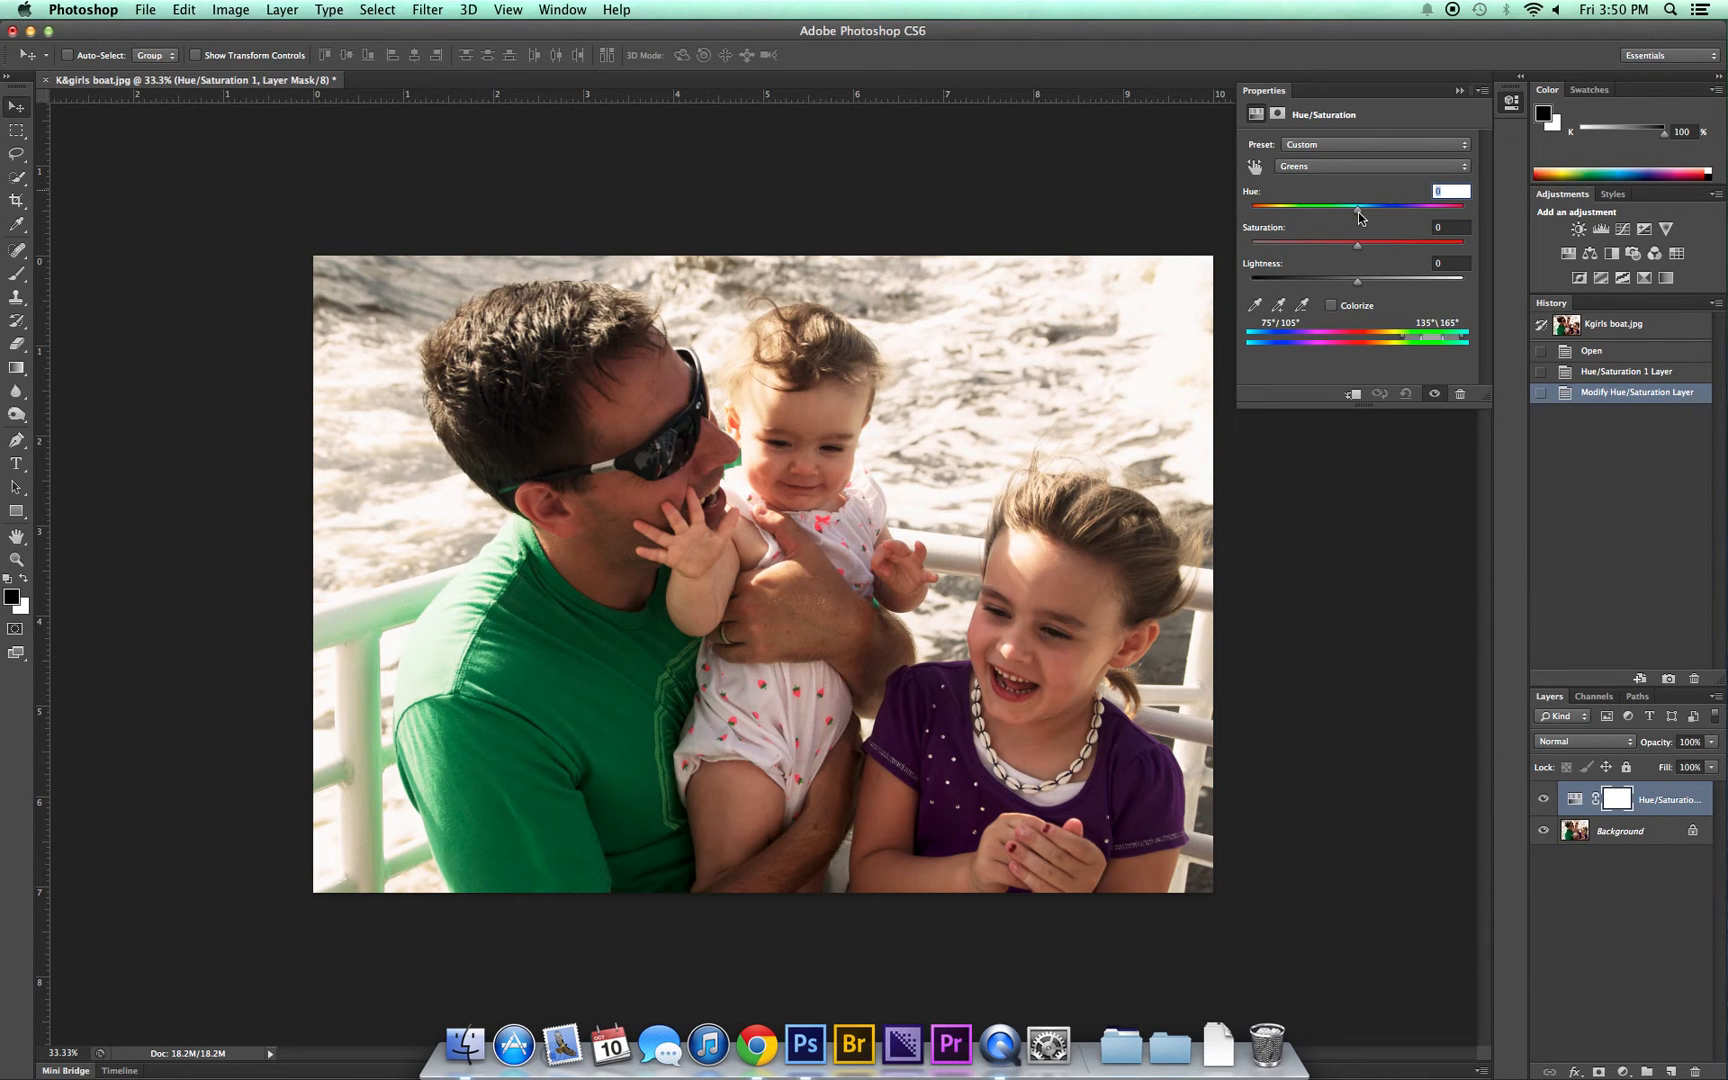
left_click_drag(1358, 212, 1250, 207)
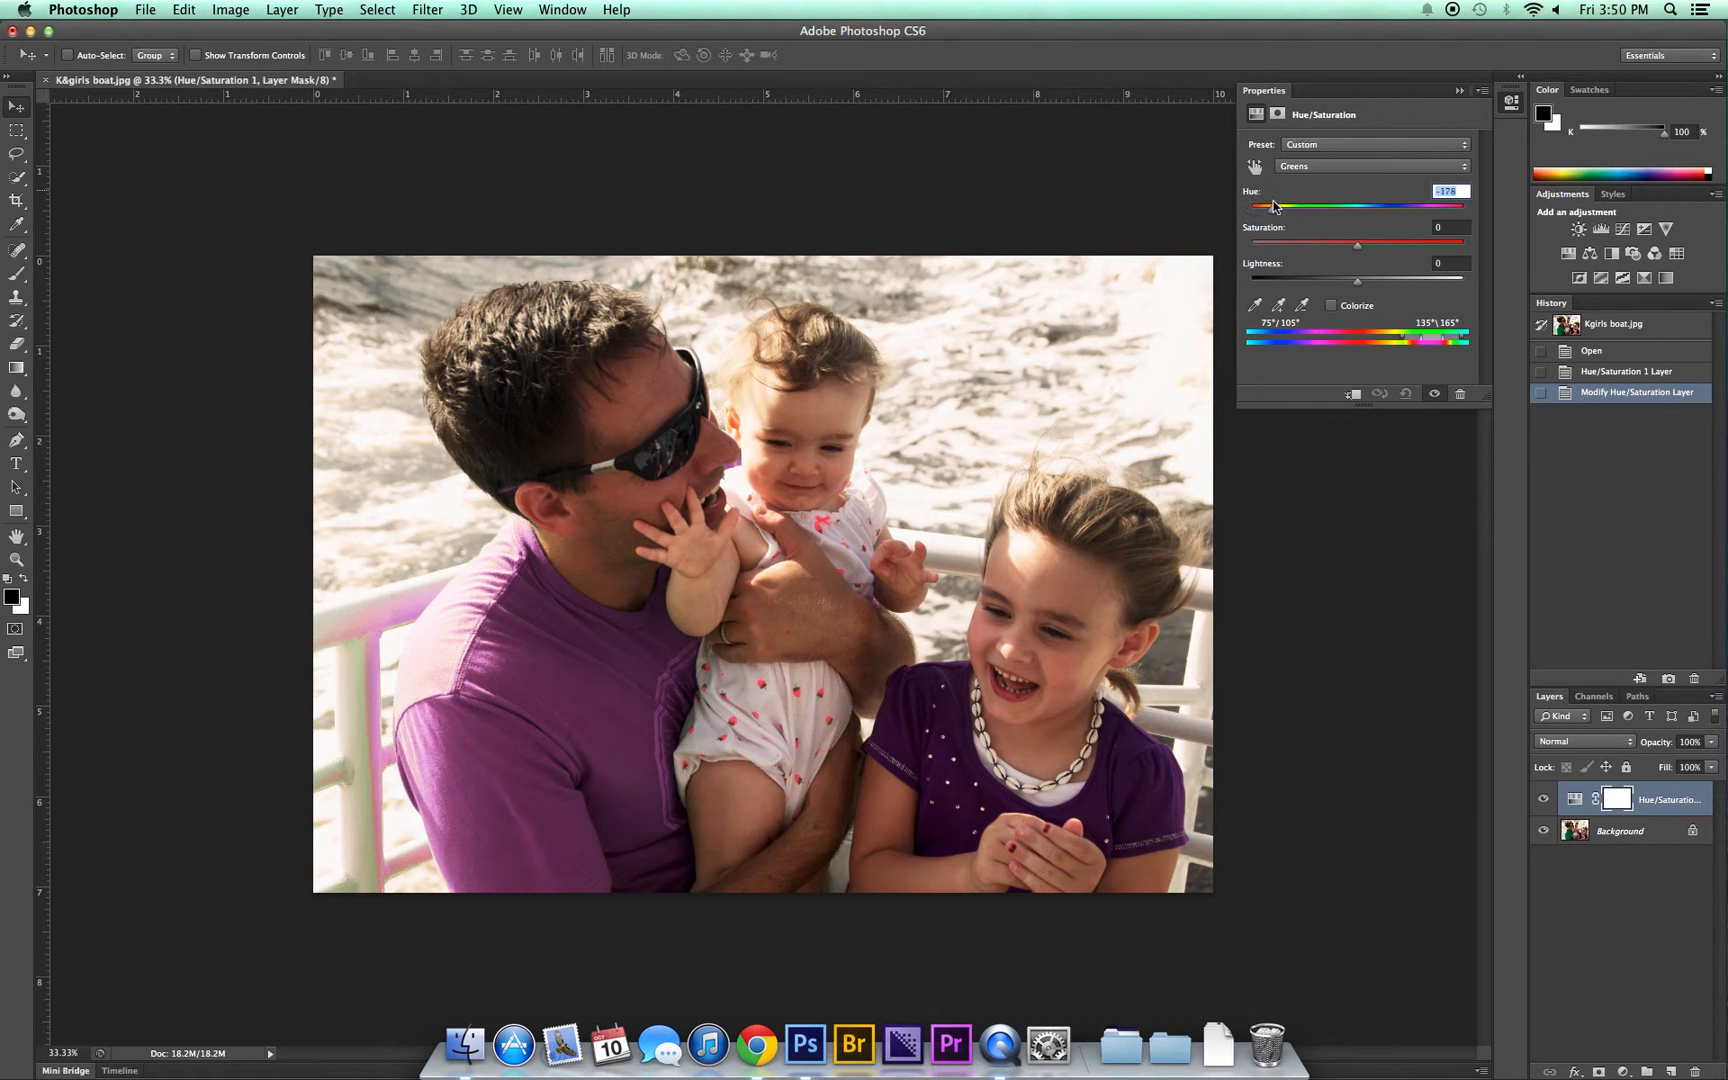
left_click(1312, 207)
left_click_drag(1323, 209, 1361, 217)
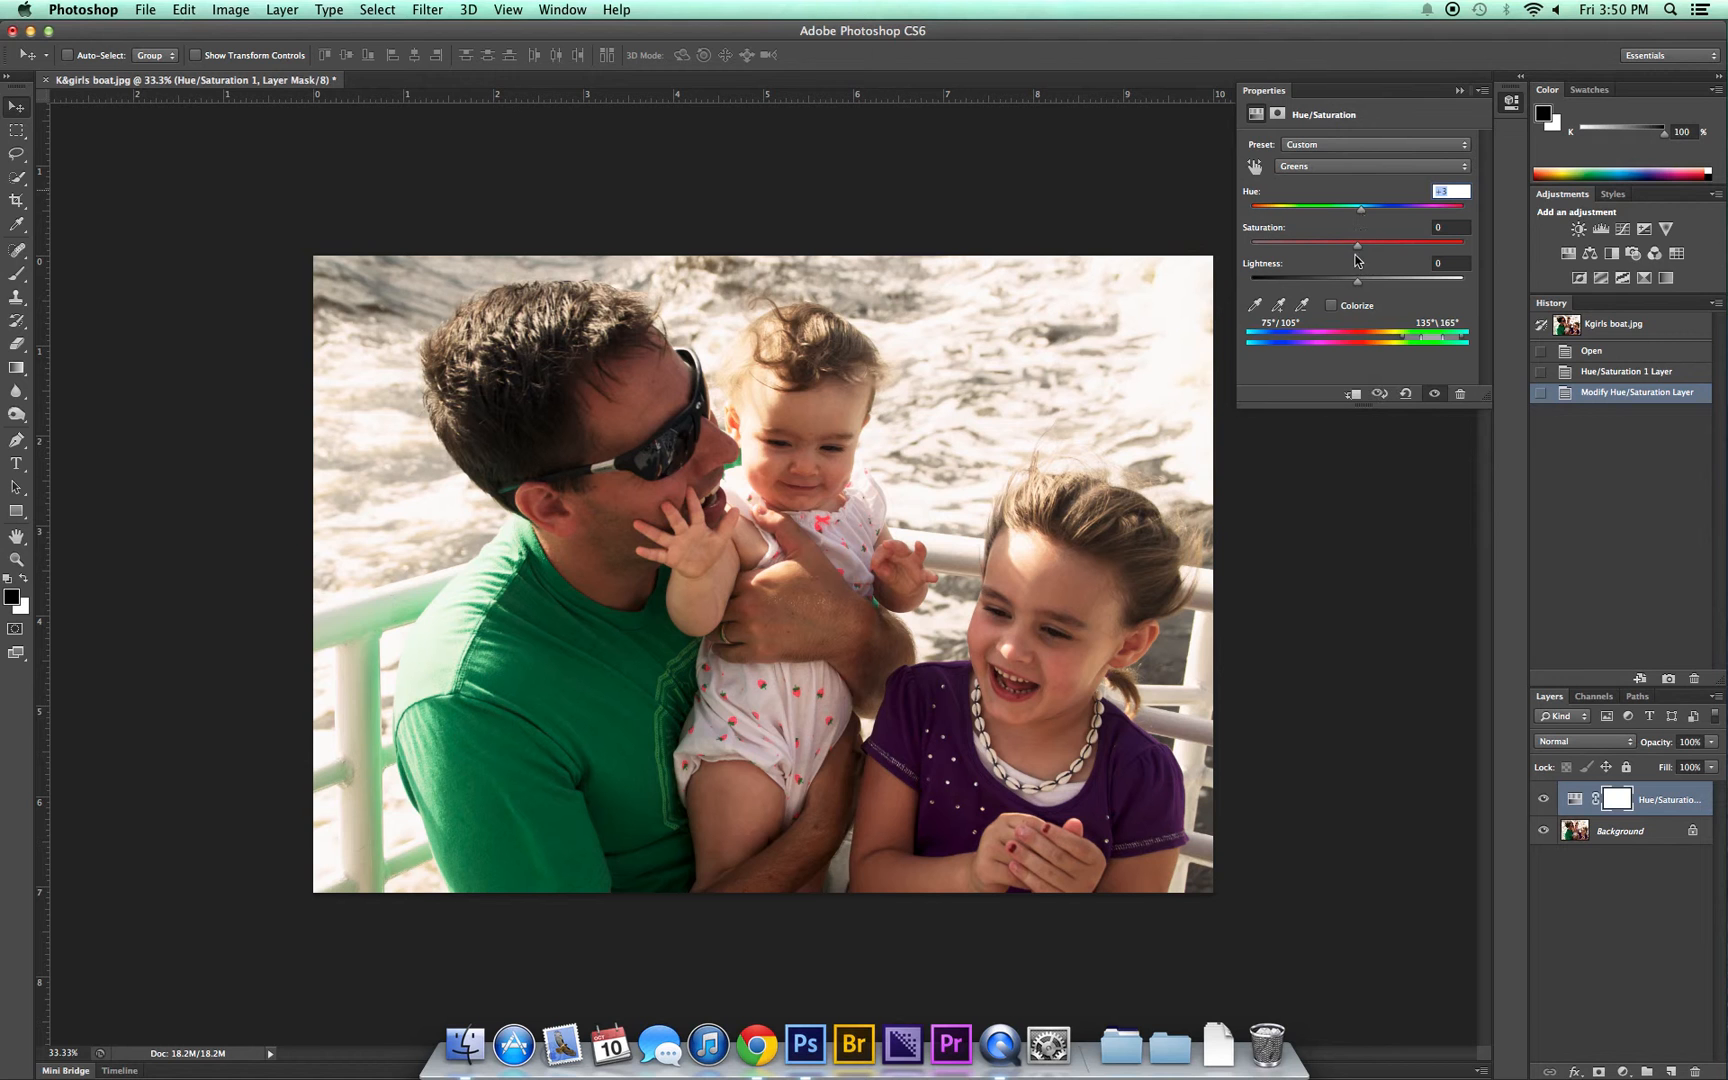
left_click_drag(1357, 247, 1246, 244)
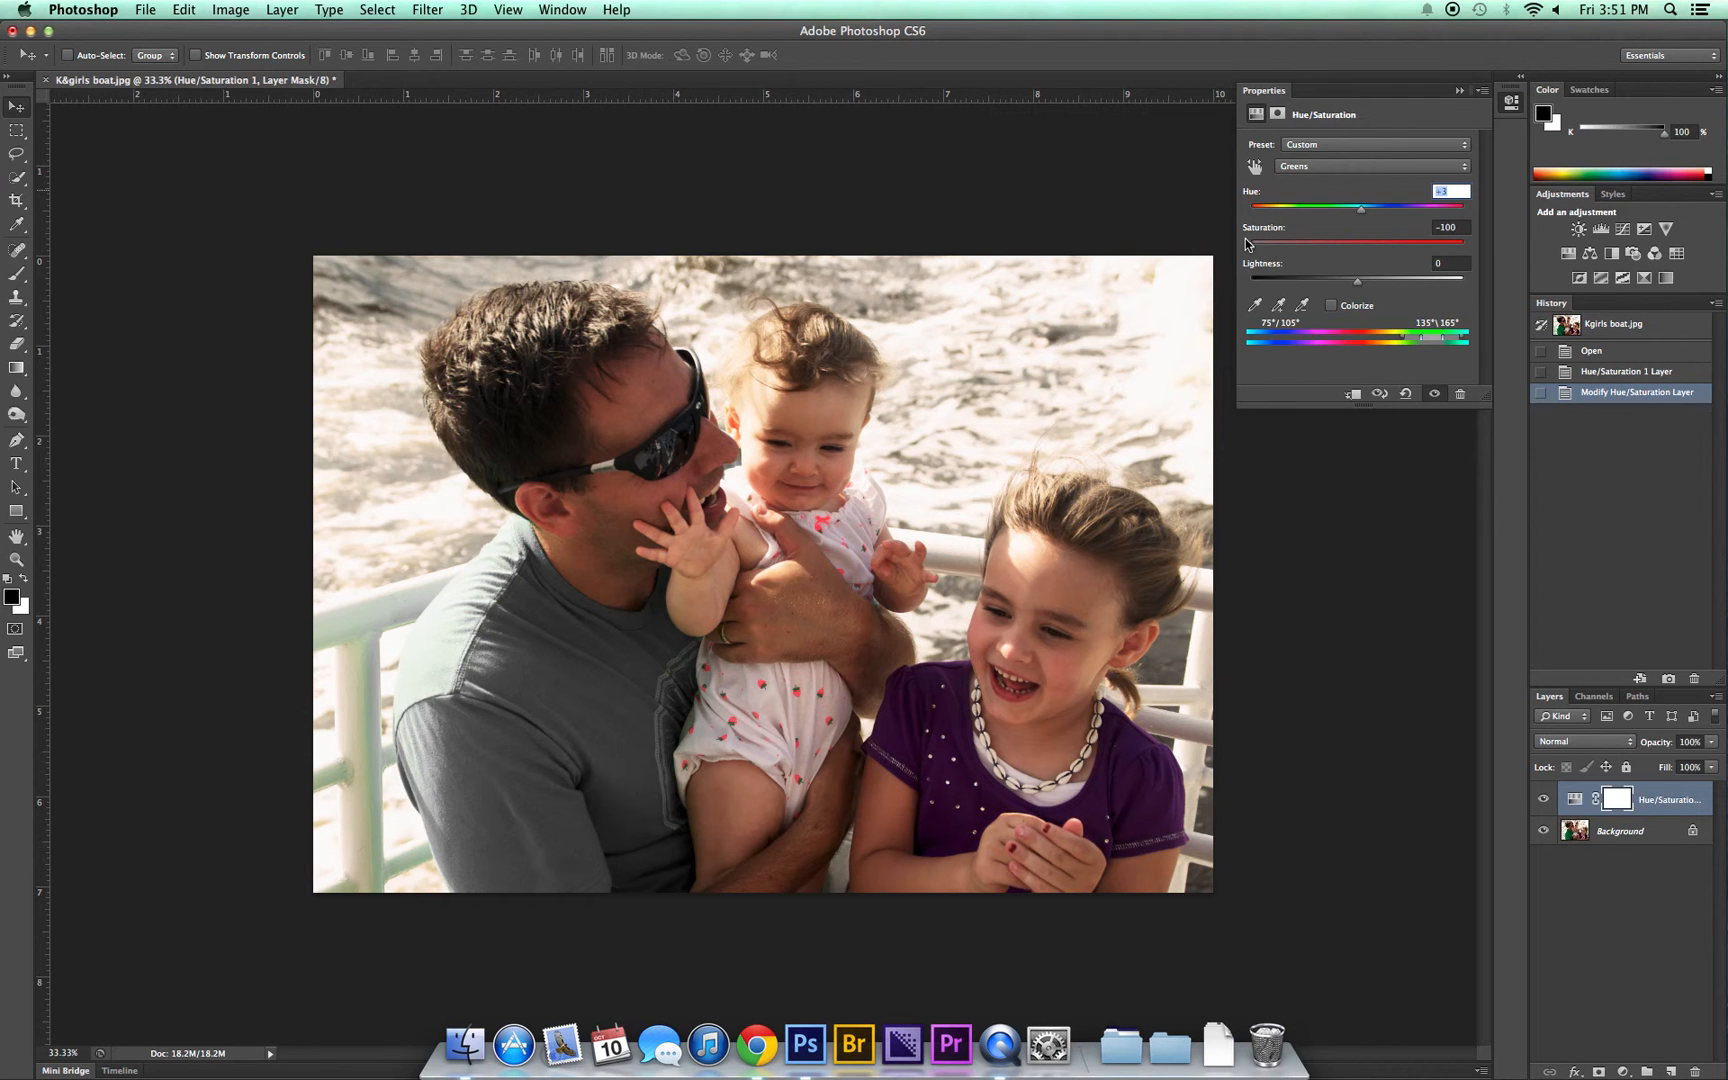
left_click_drag(1246, 244, 1350, 248)
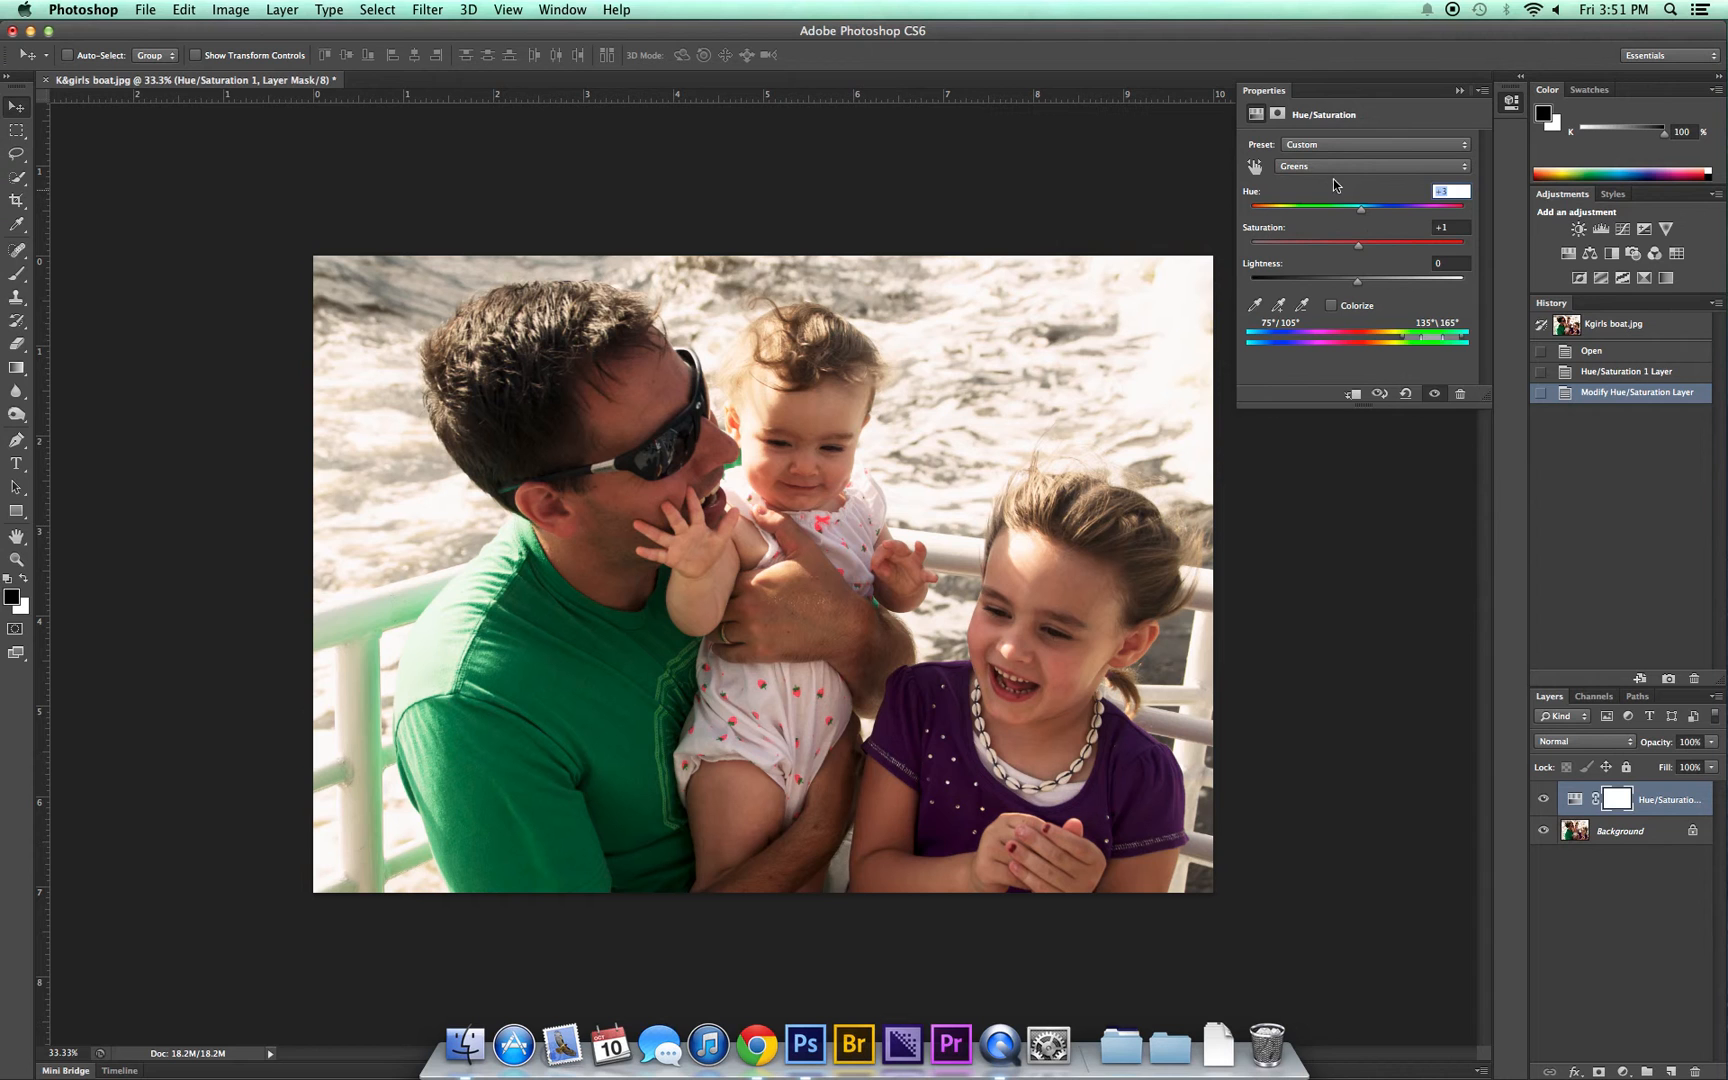
Step: Switch the adjustment to the Blues range and shift its hue slightly above 0
left_click(1332, 167)
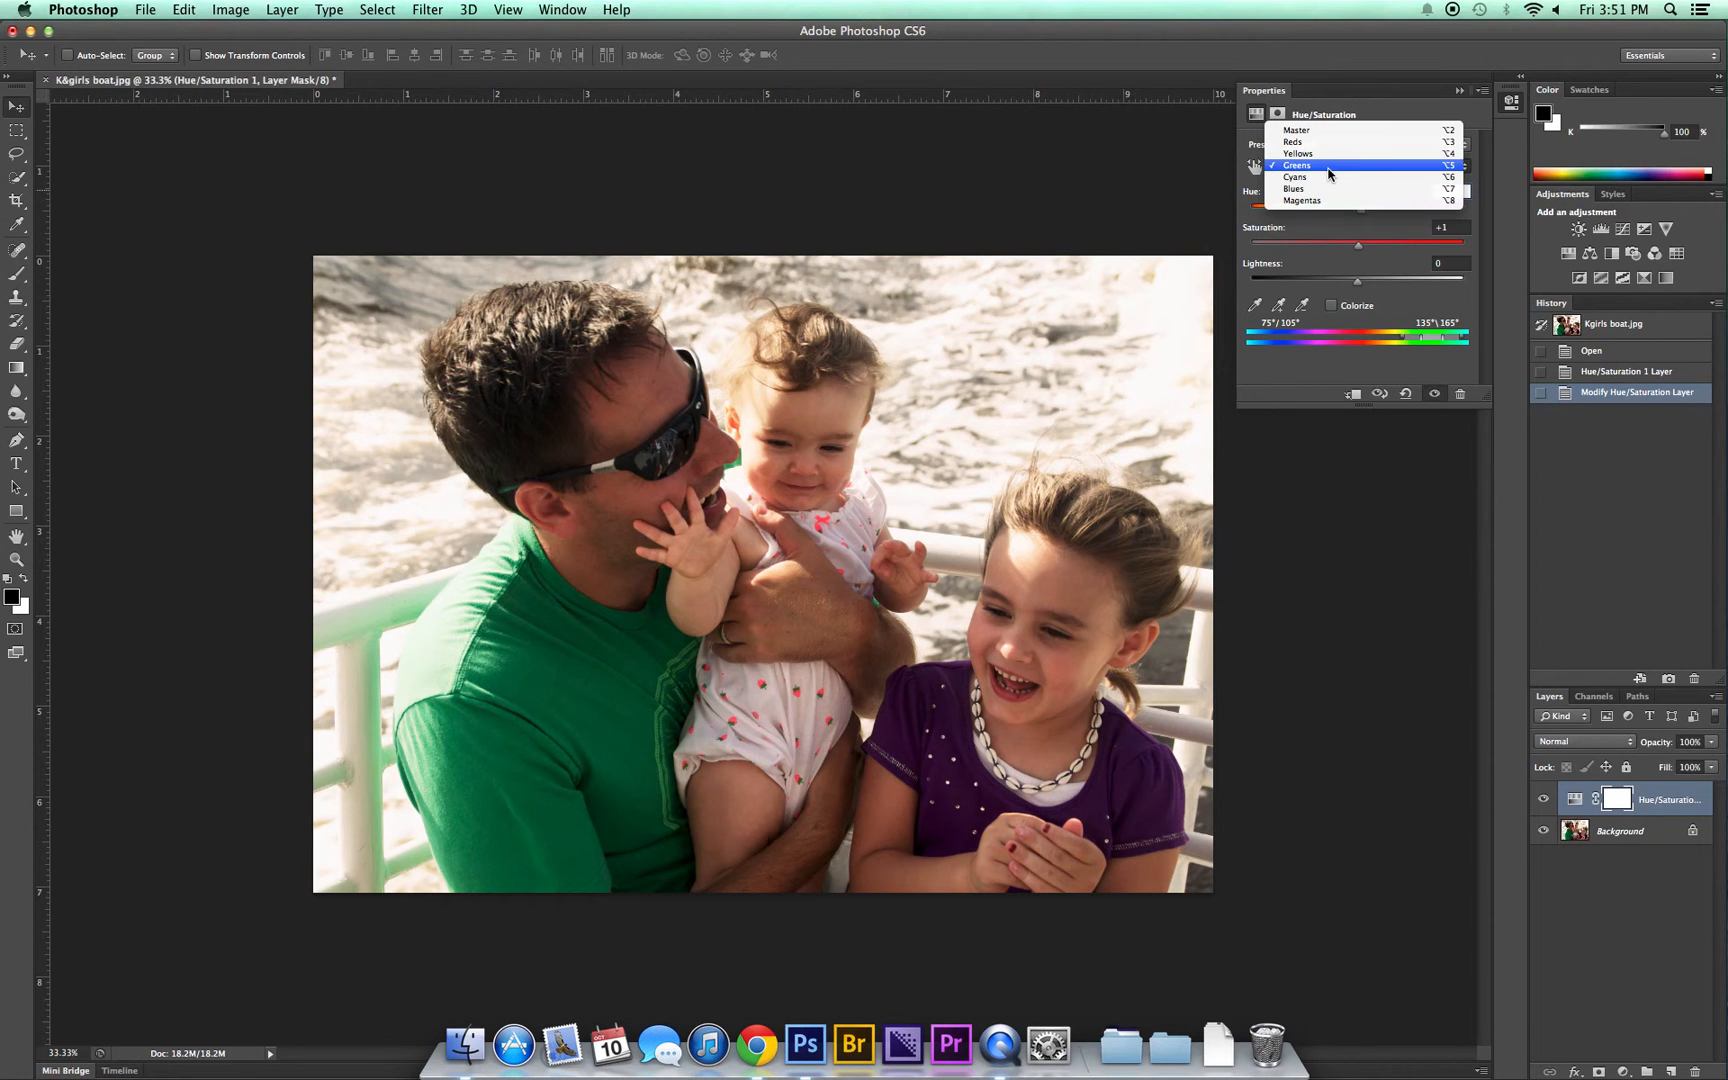
left_click(1329, 190)
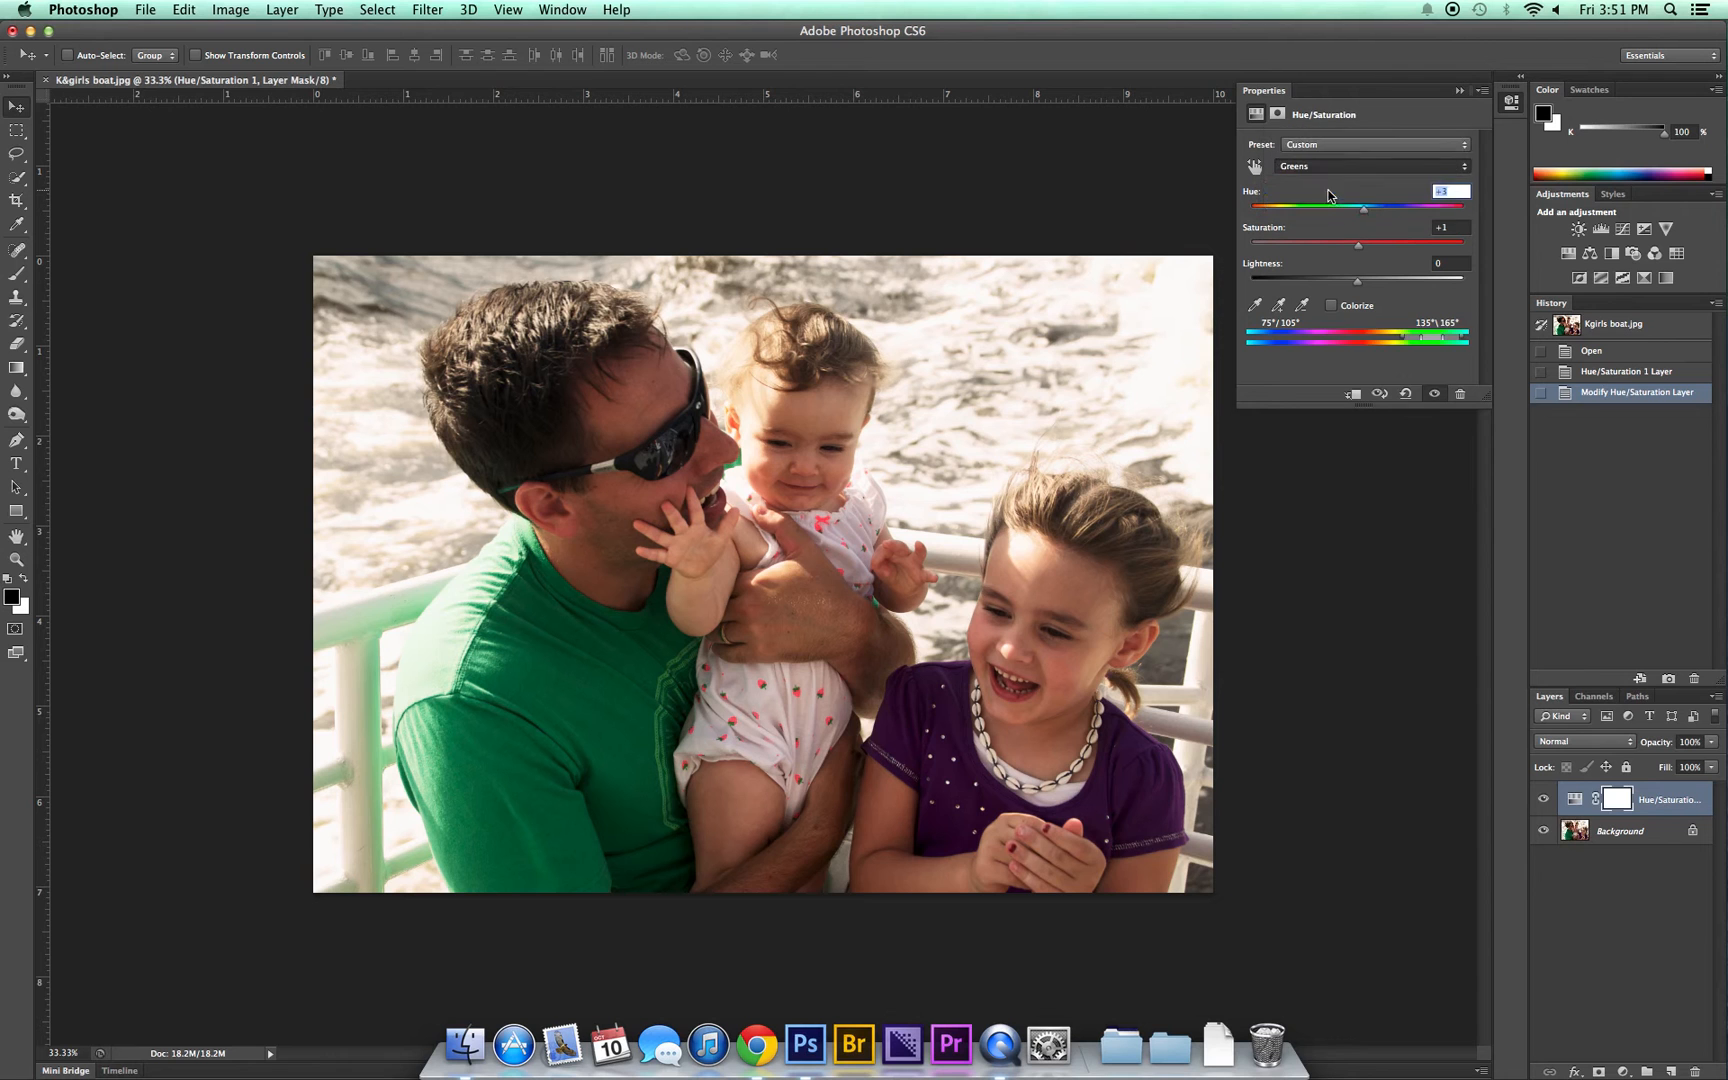
mouse_move(1359, 211)
left_mouse_down()
mouse_move(1446, 222)
mouse_move(1281, 206)
mouse_move(1359, 215)
left_mouse_up()
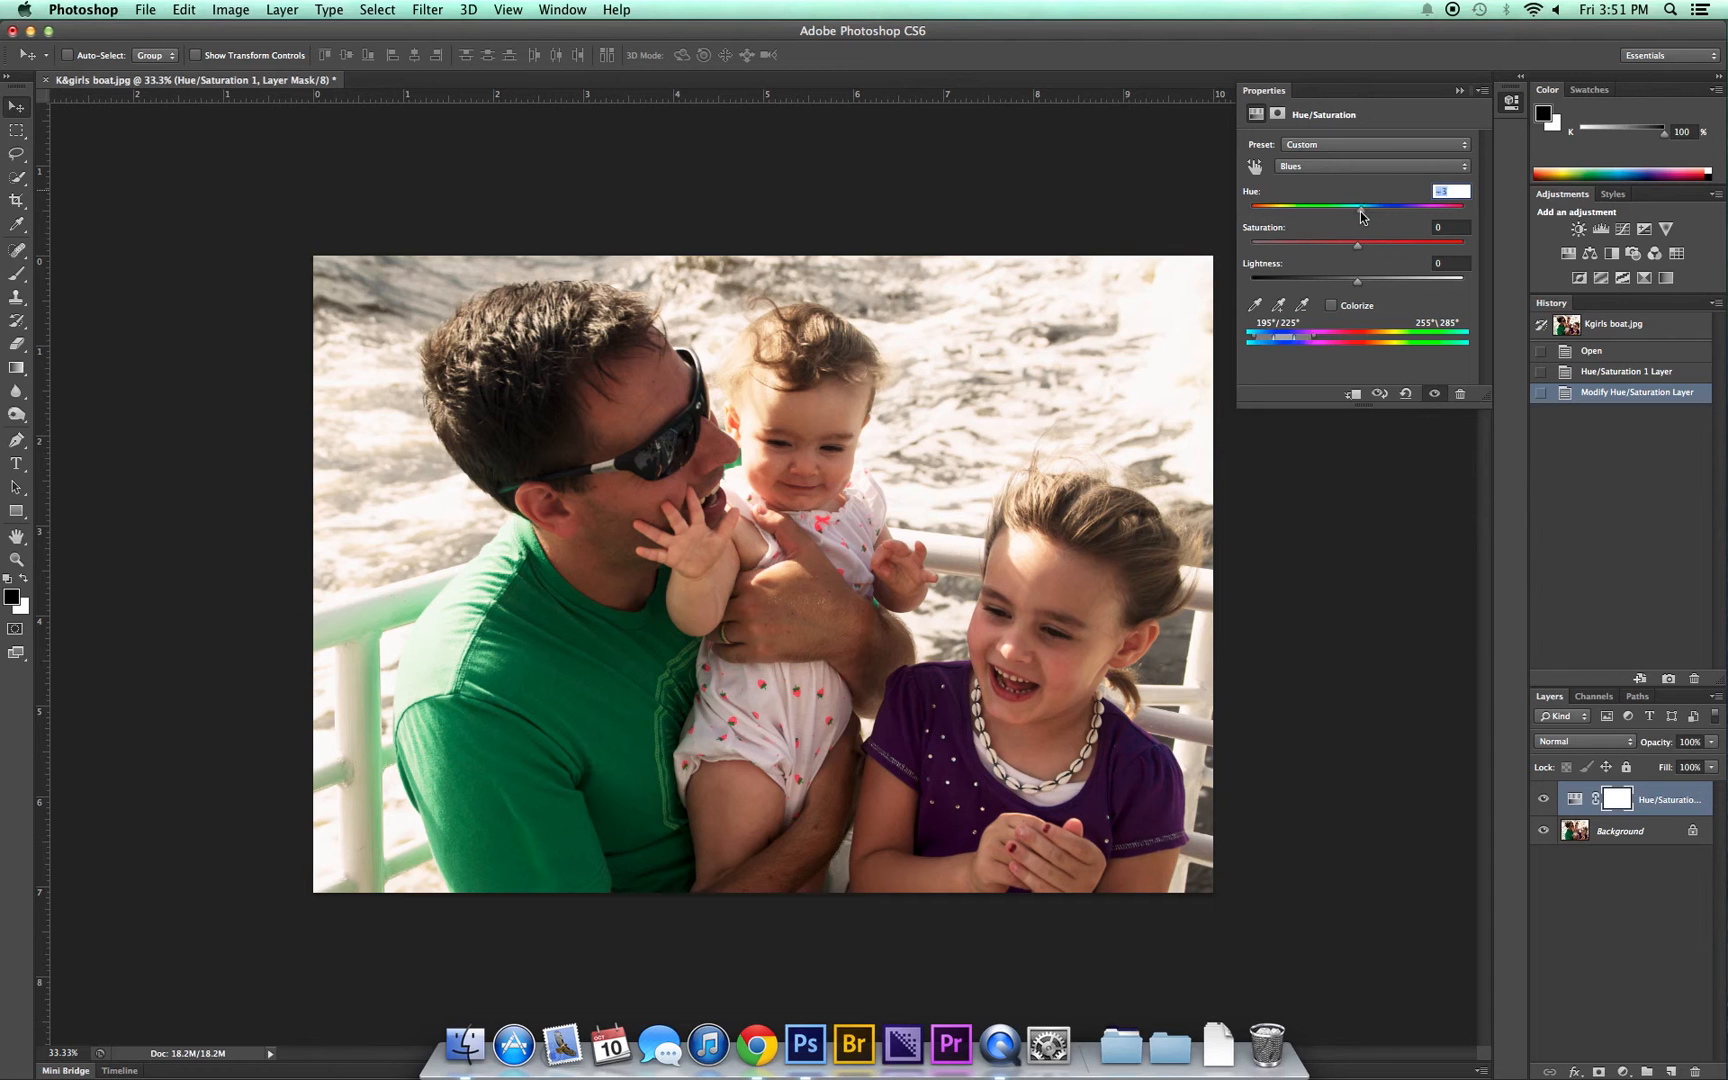
Step: Try shifting the hue of the Magentas range, and return its Hue to 0
left_click(1323, 167)
left_click(1320, 178)
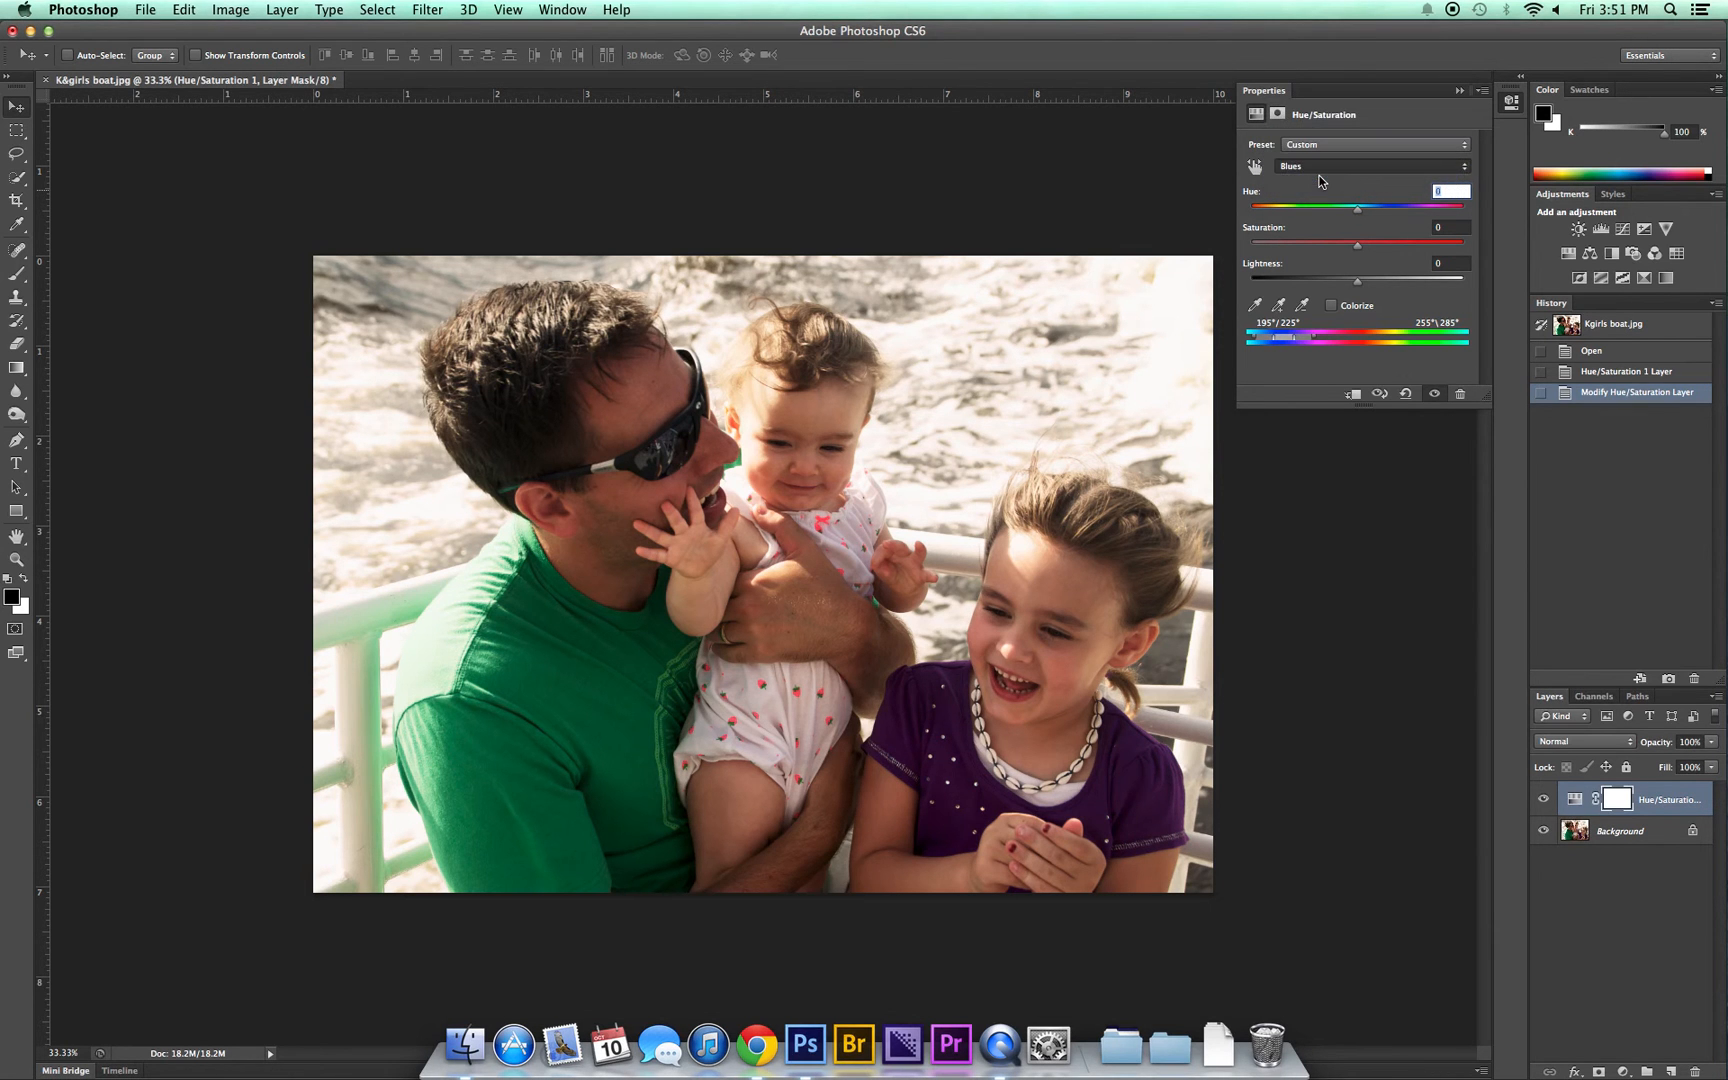
mouse_move(1349, 213)
left_mouse_down()
mouse_move(1276, 212)
mouse_move(1341, 215)
left_mouse_up()
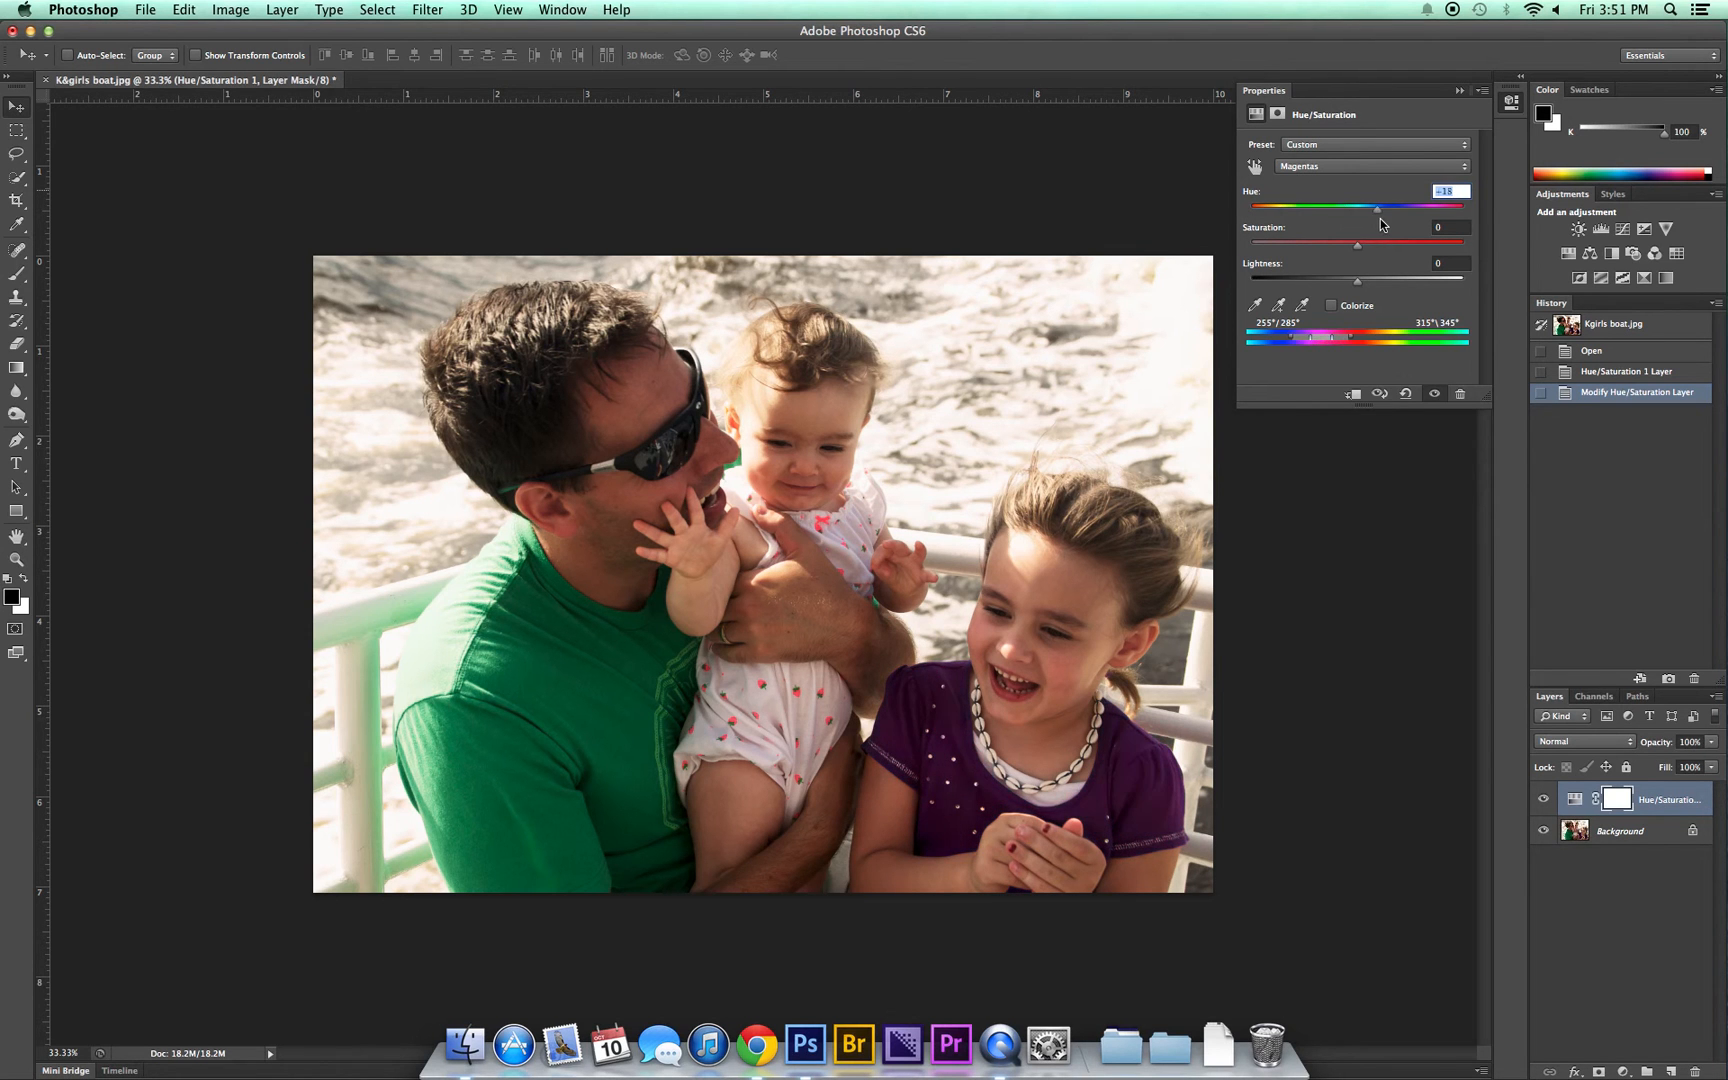
left_click_drag(1411, 222, 1357, 211)
Step: Switch the adjustment to the Reds range and shift its hue strongly negative so the skin tones turn purple
left_click(1302, 168)
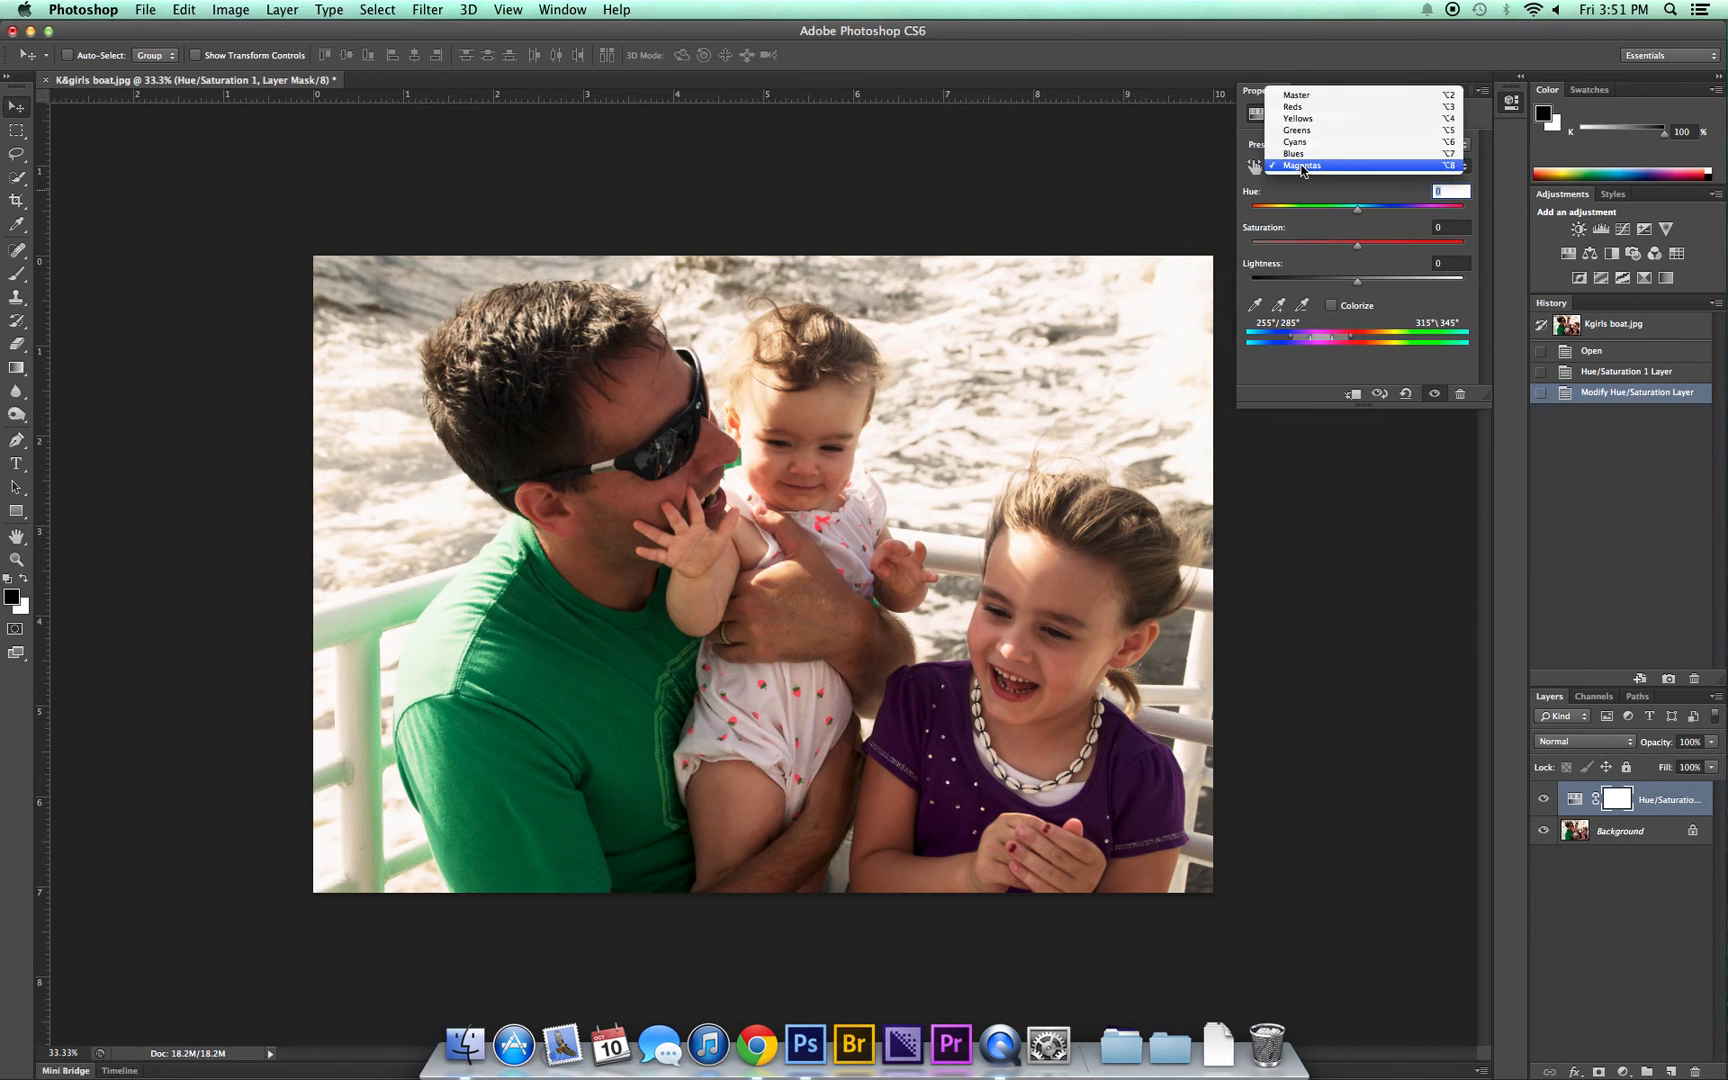
left_click(1307, 107)
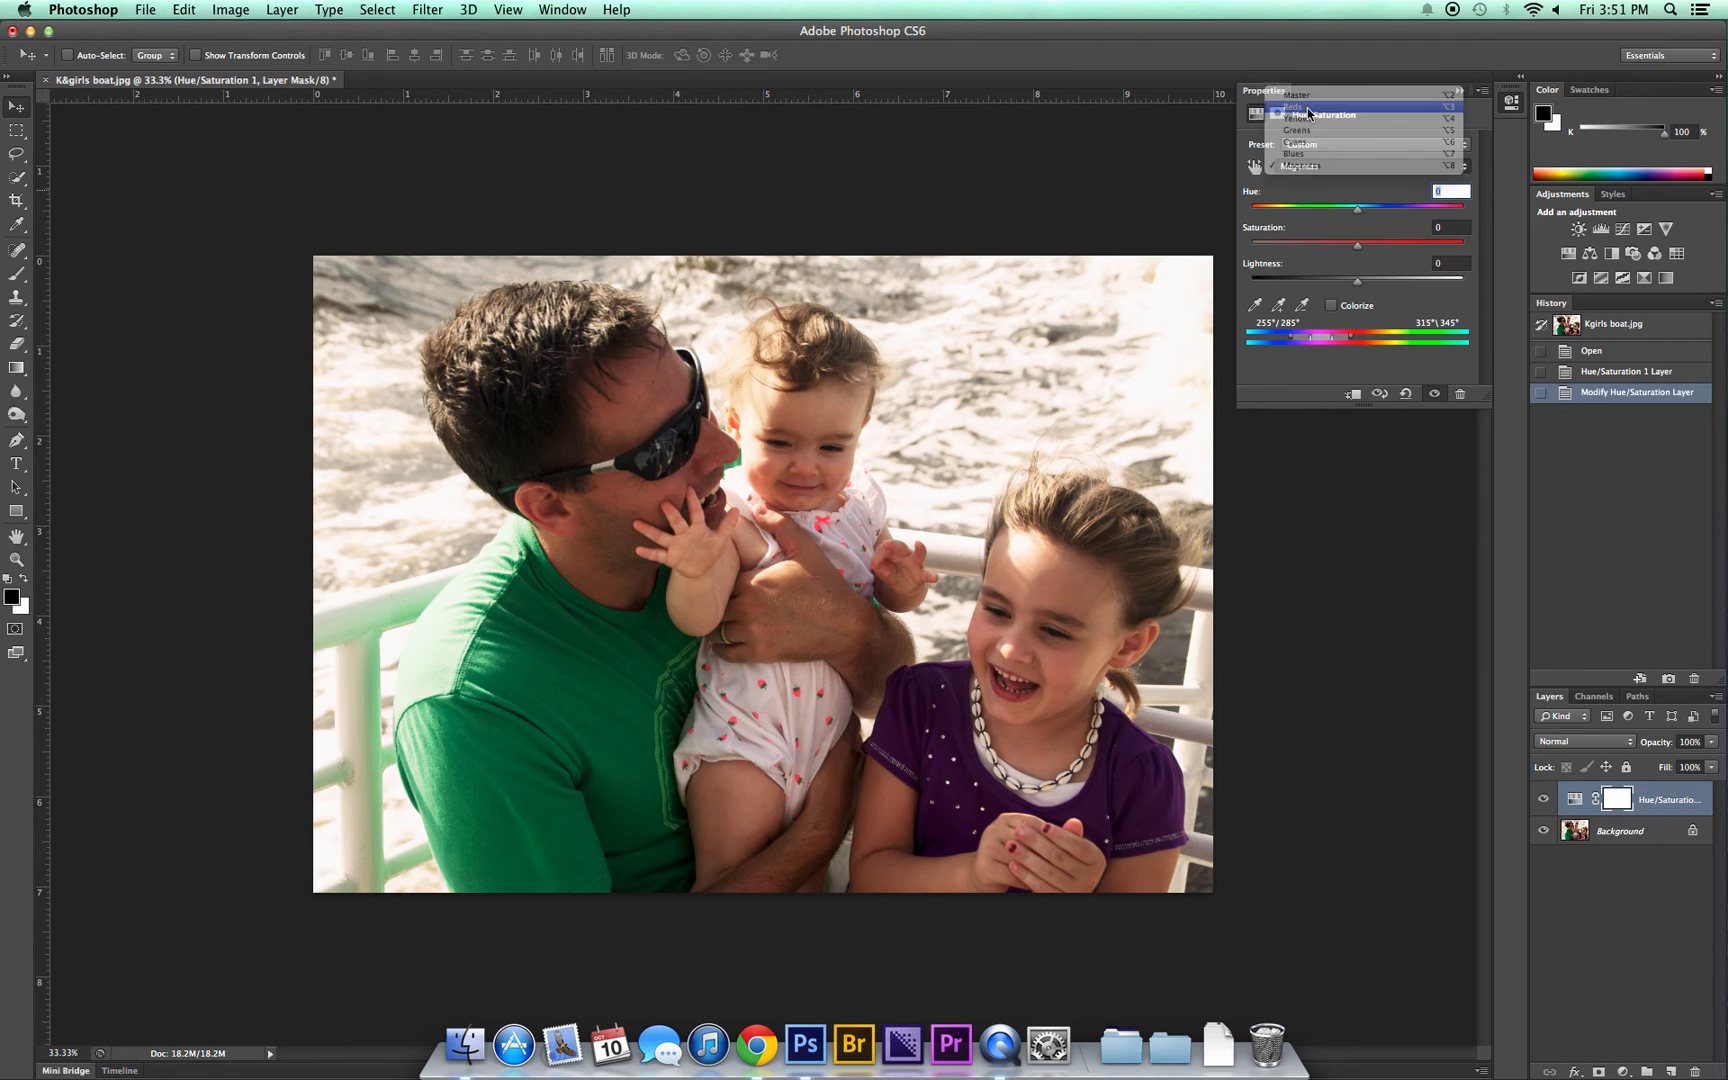
left_click_drag(1358, 209, 1287, 208)
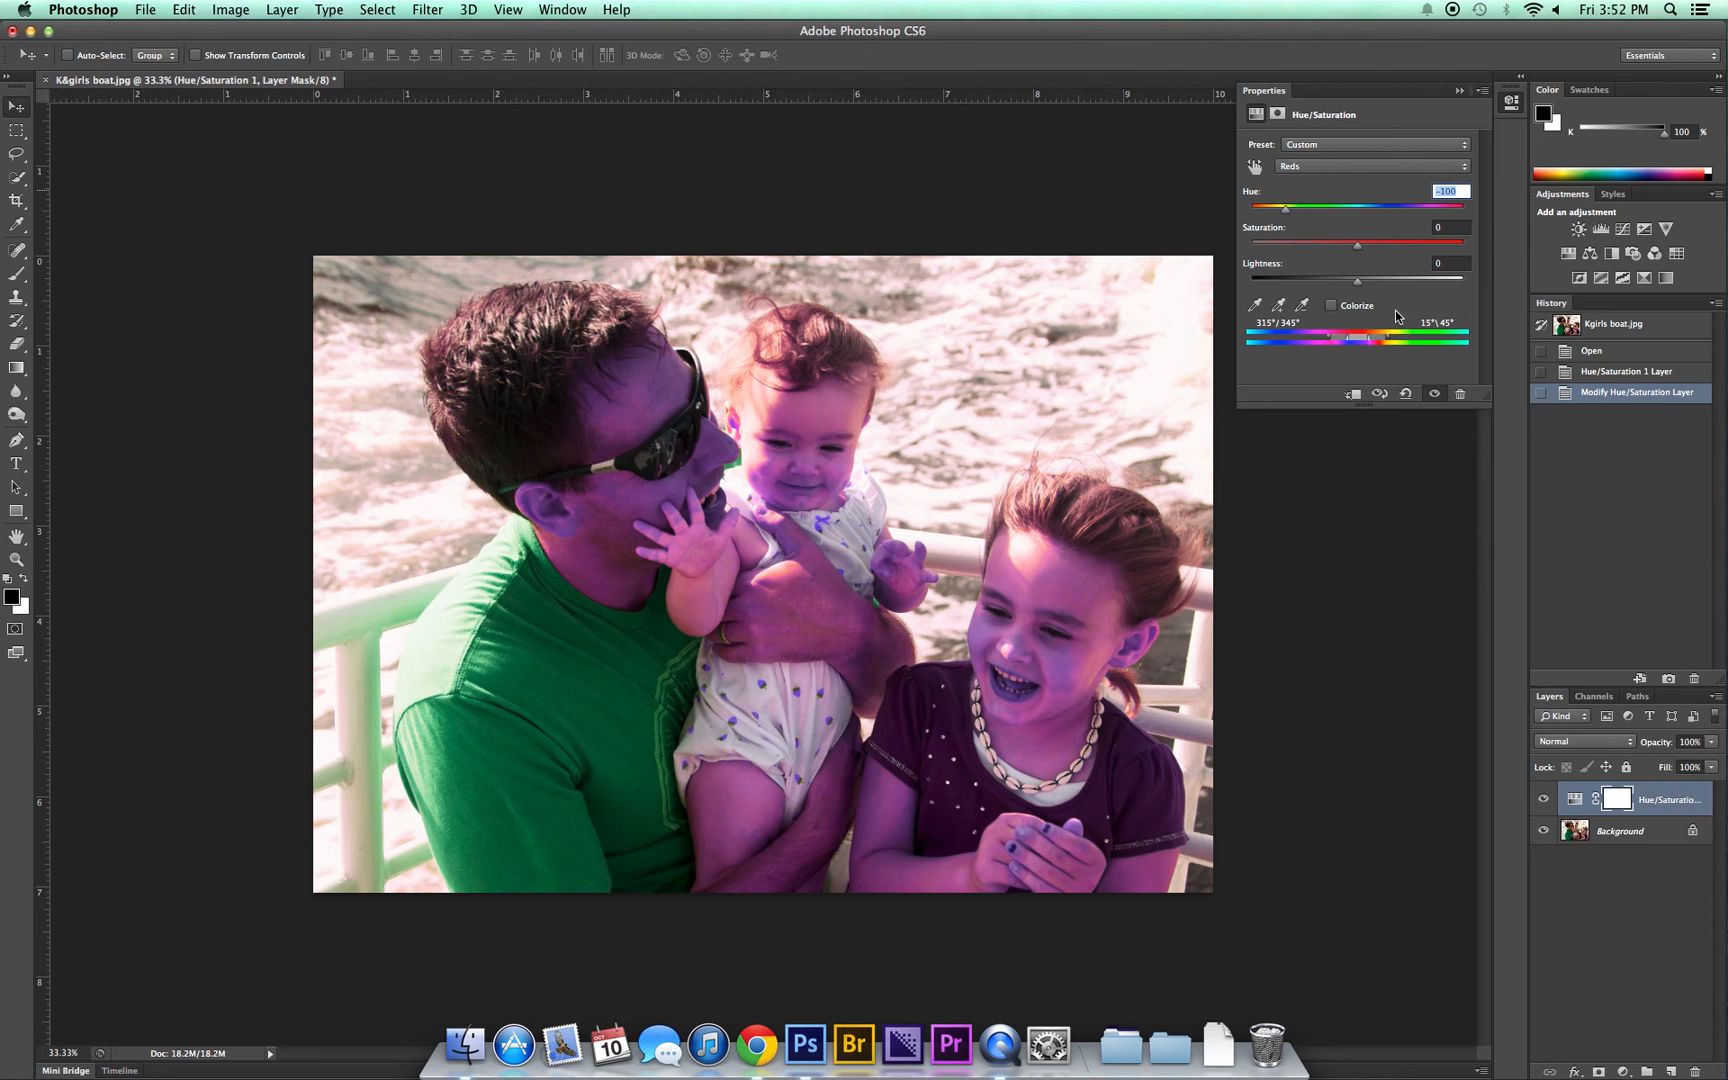
Step: Close the Hue/Saturation settings and reopen them from the adjustment layer
left_click(1483, 90)
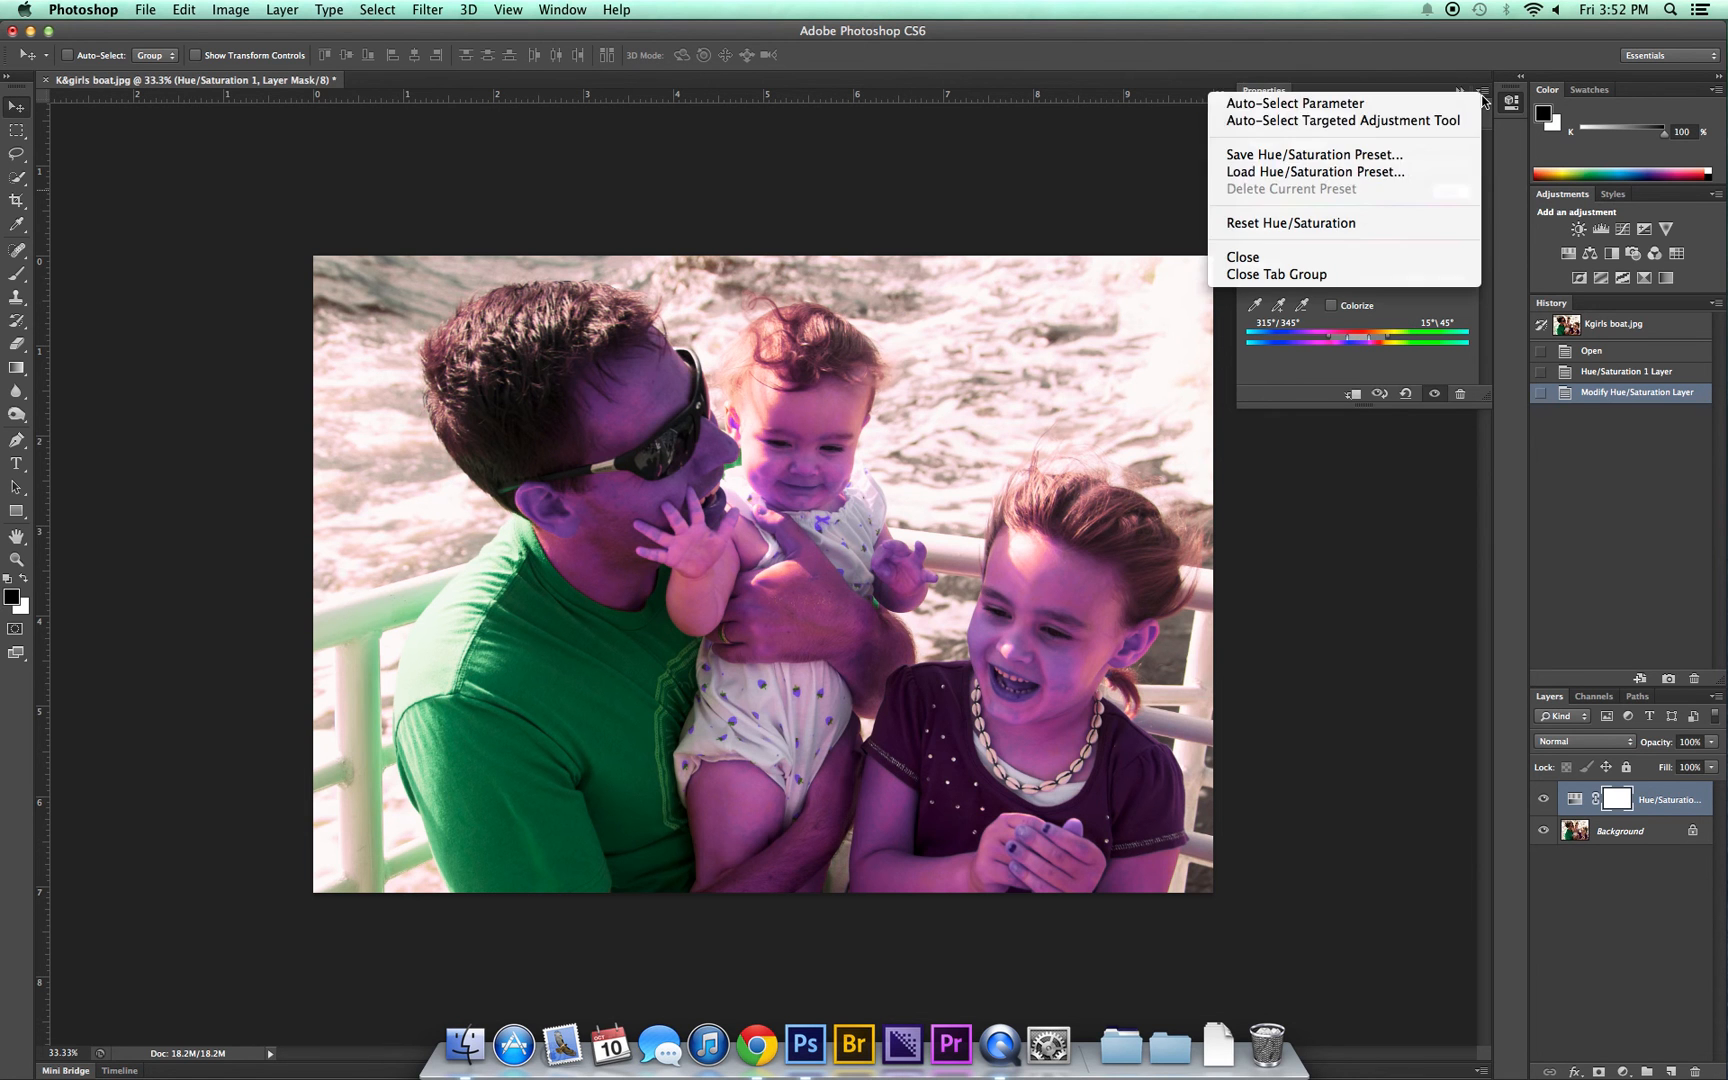
left_click(1325, 274)
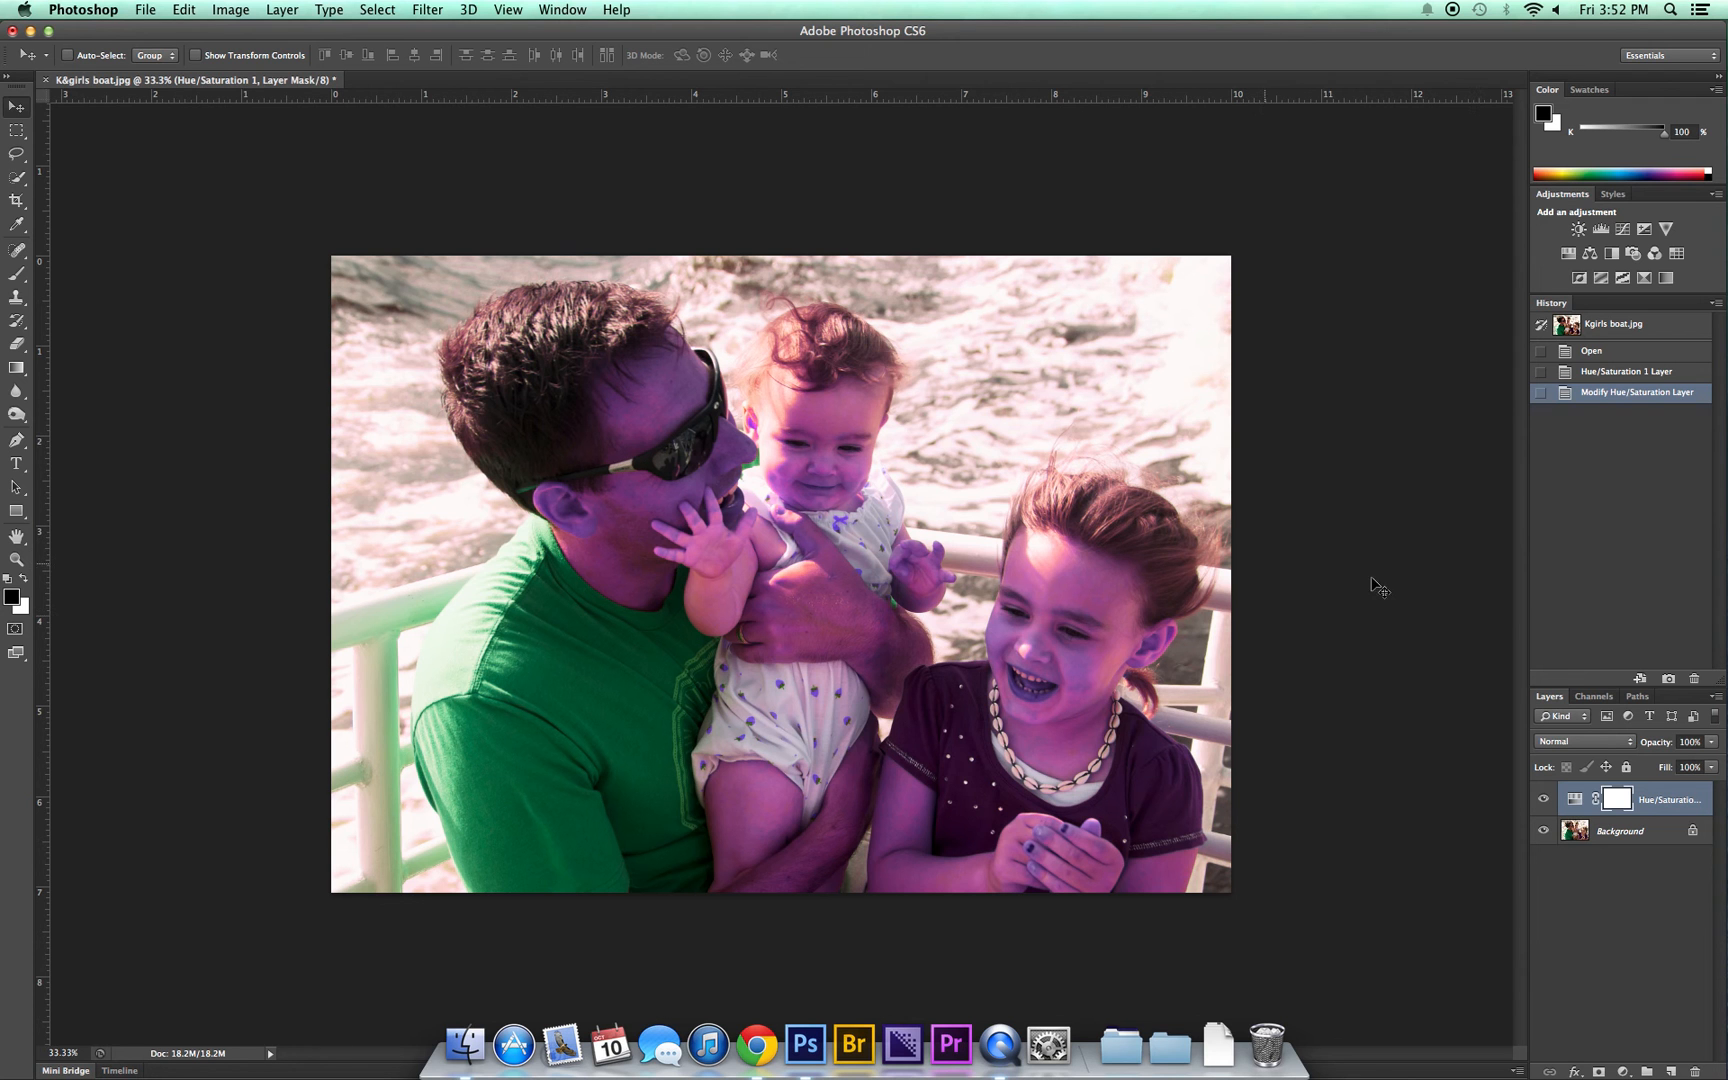
double_click(1574, 803)
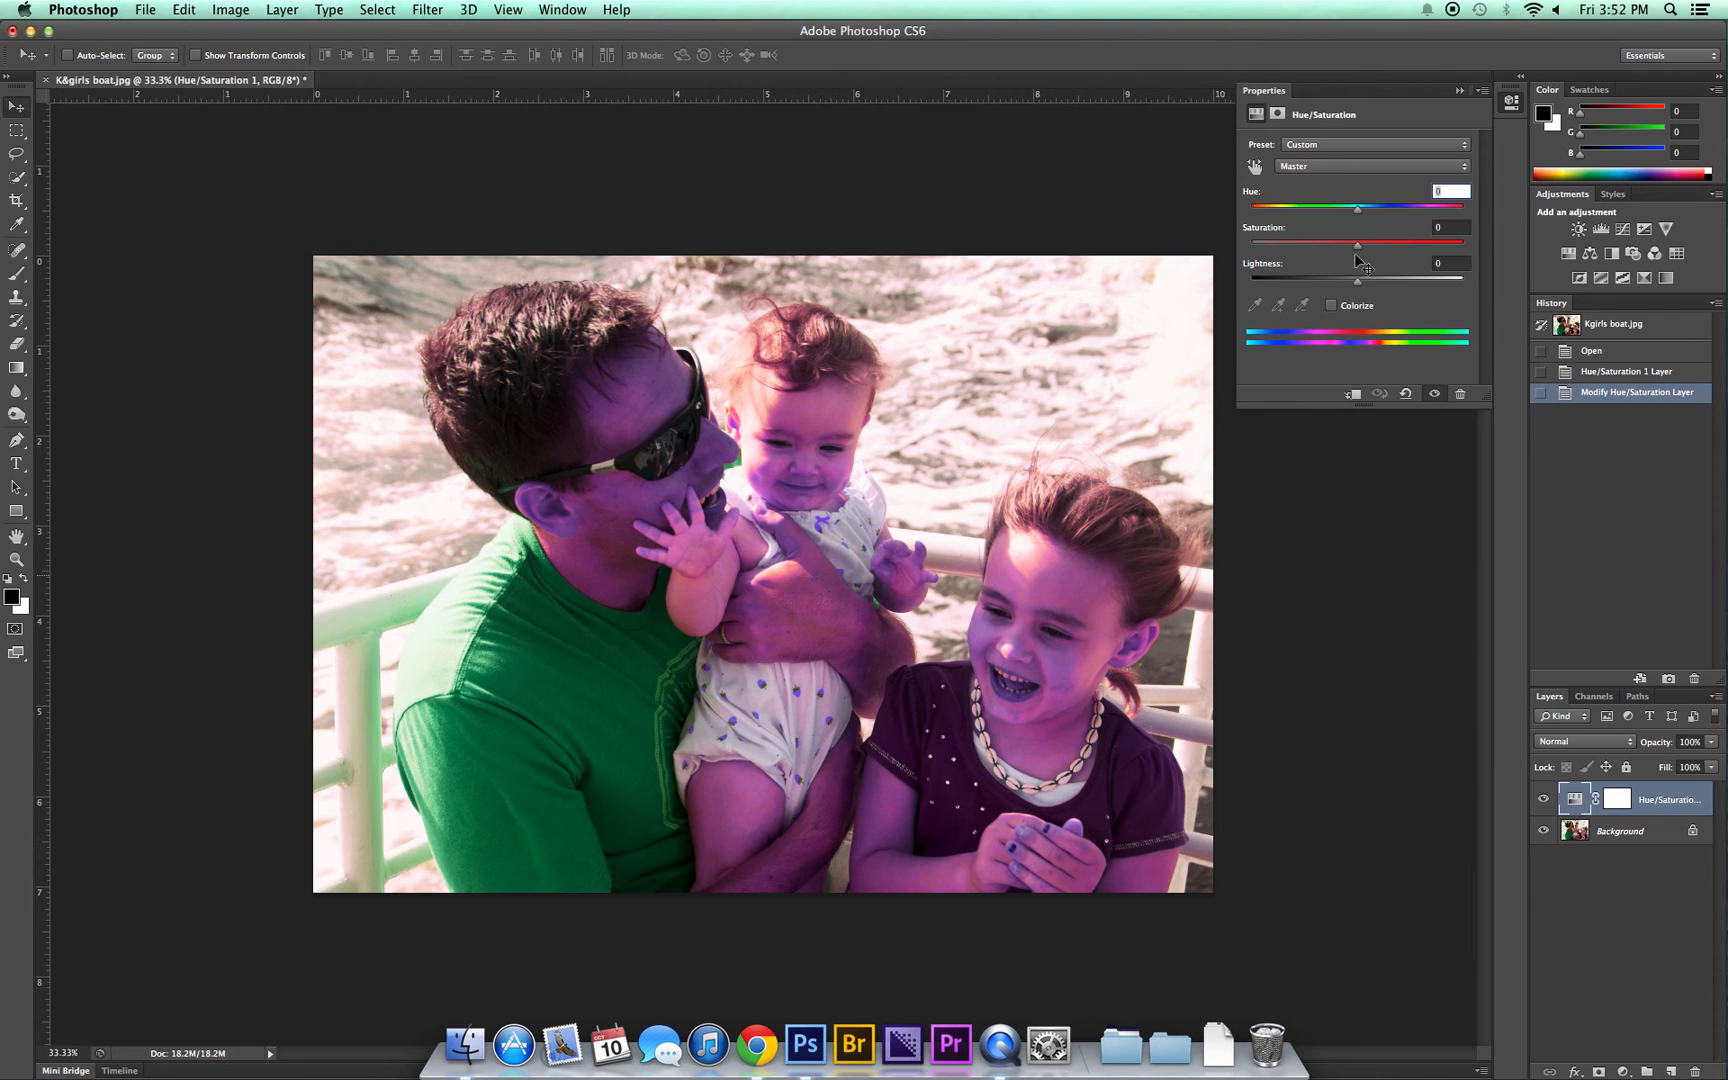
Step: Switch the adjustment to the Reds range and reset its Hue to 0
left_click(1332, 168)
left_click(1320, 178)
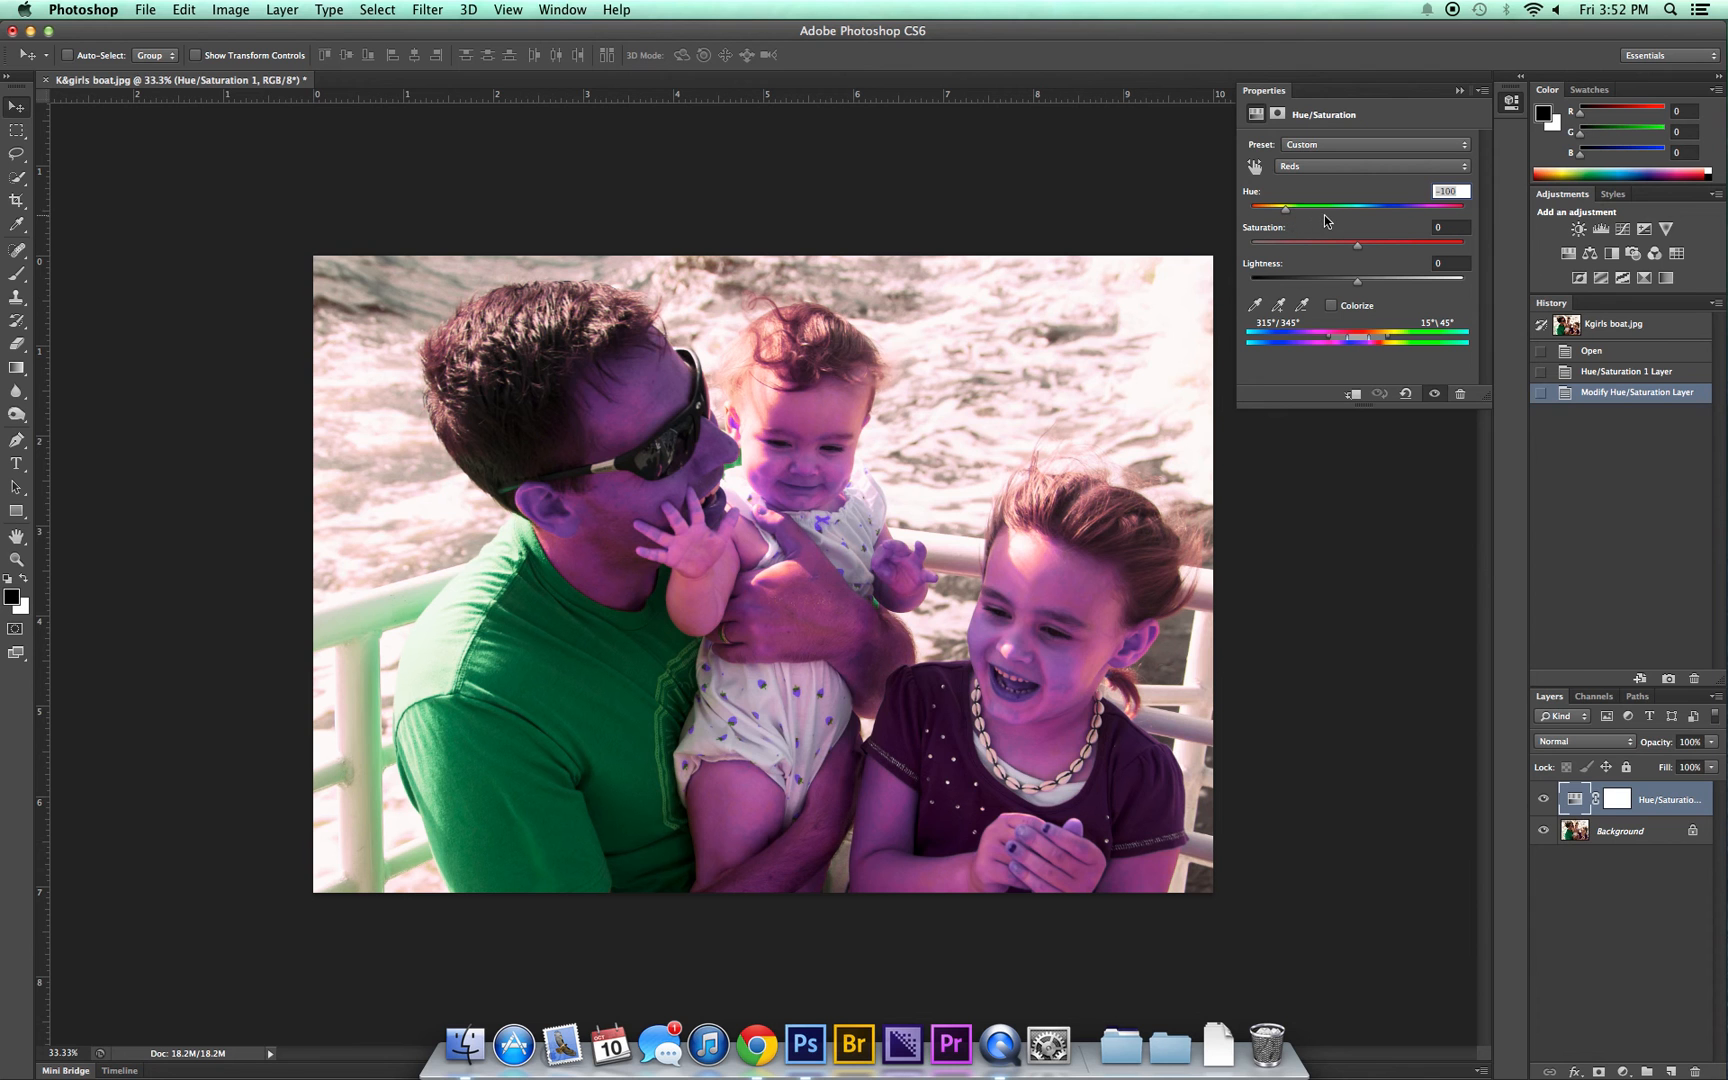
key("0")
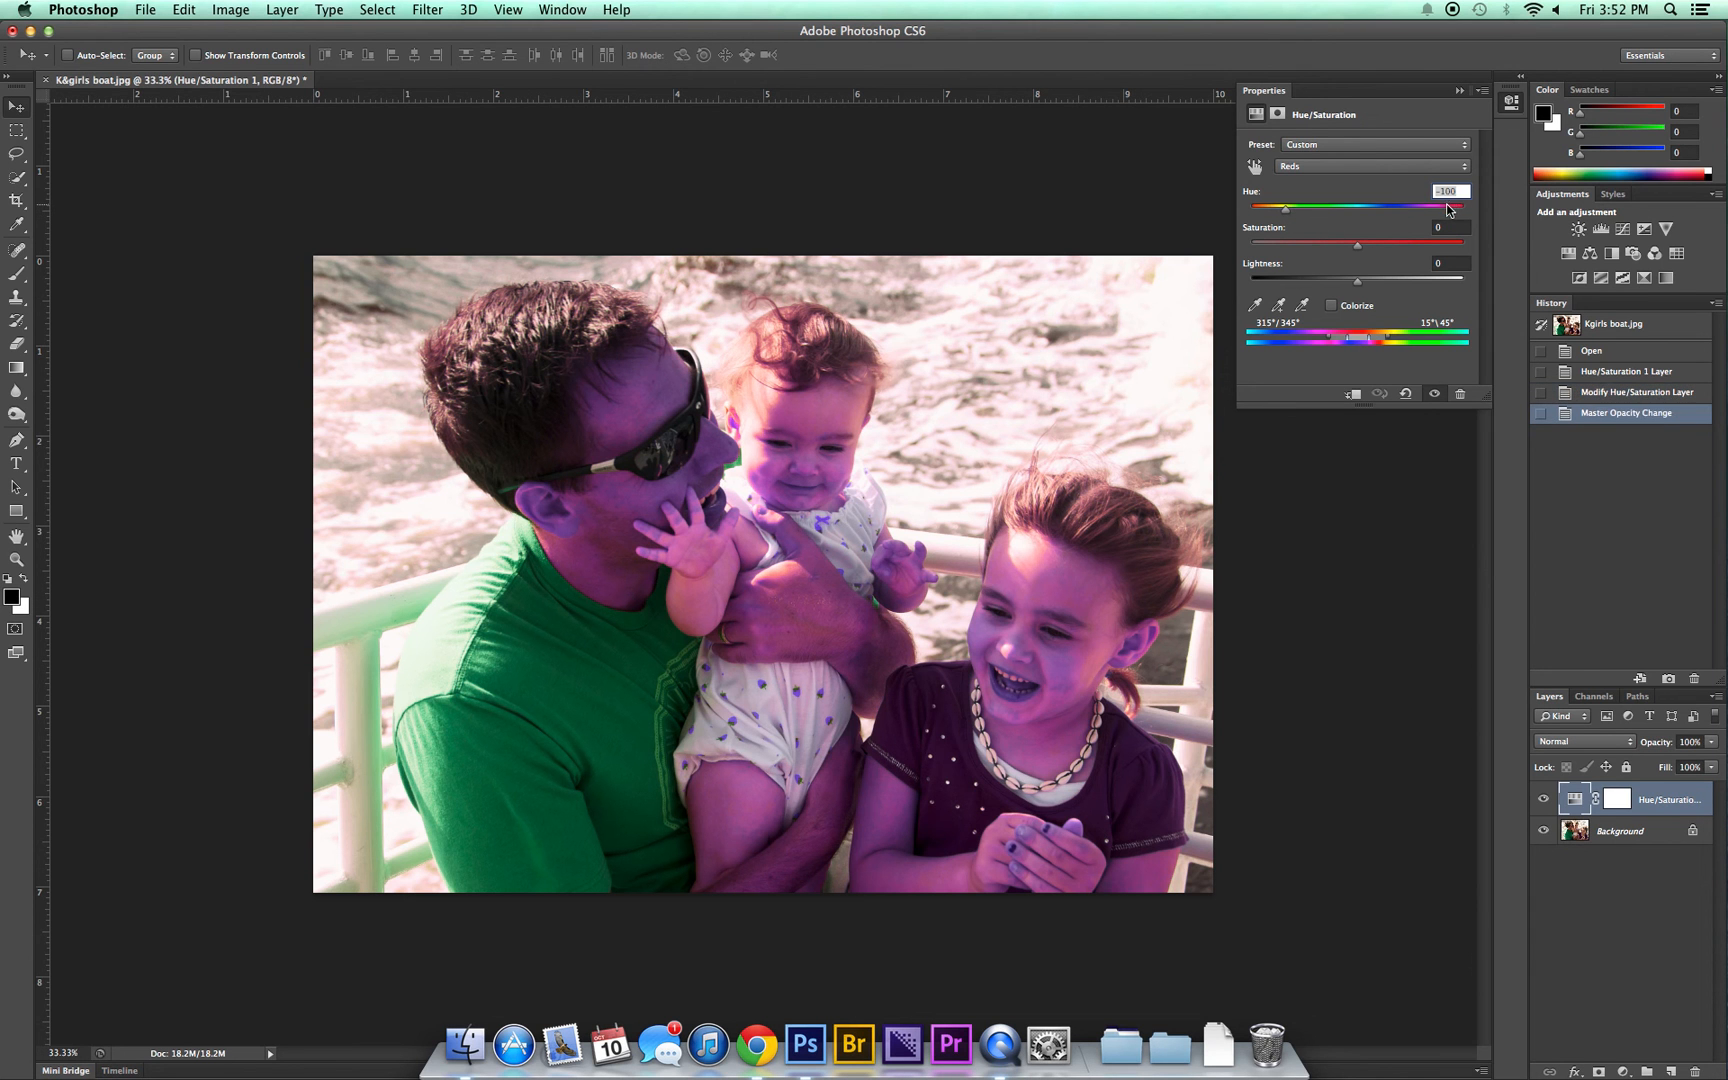
type("0")
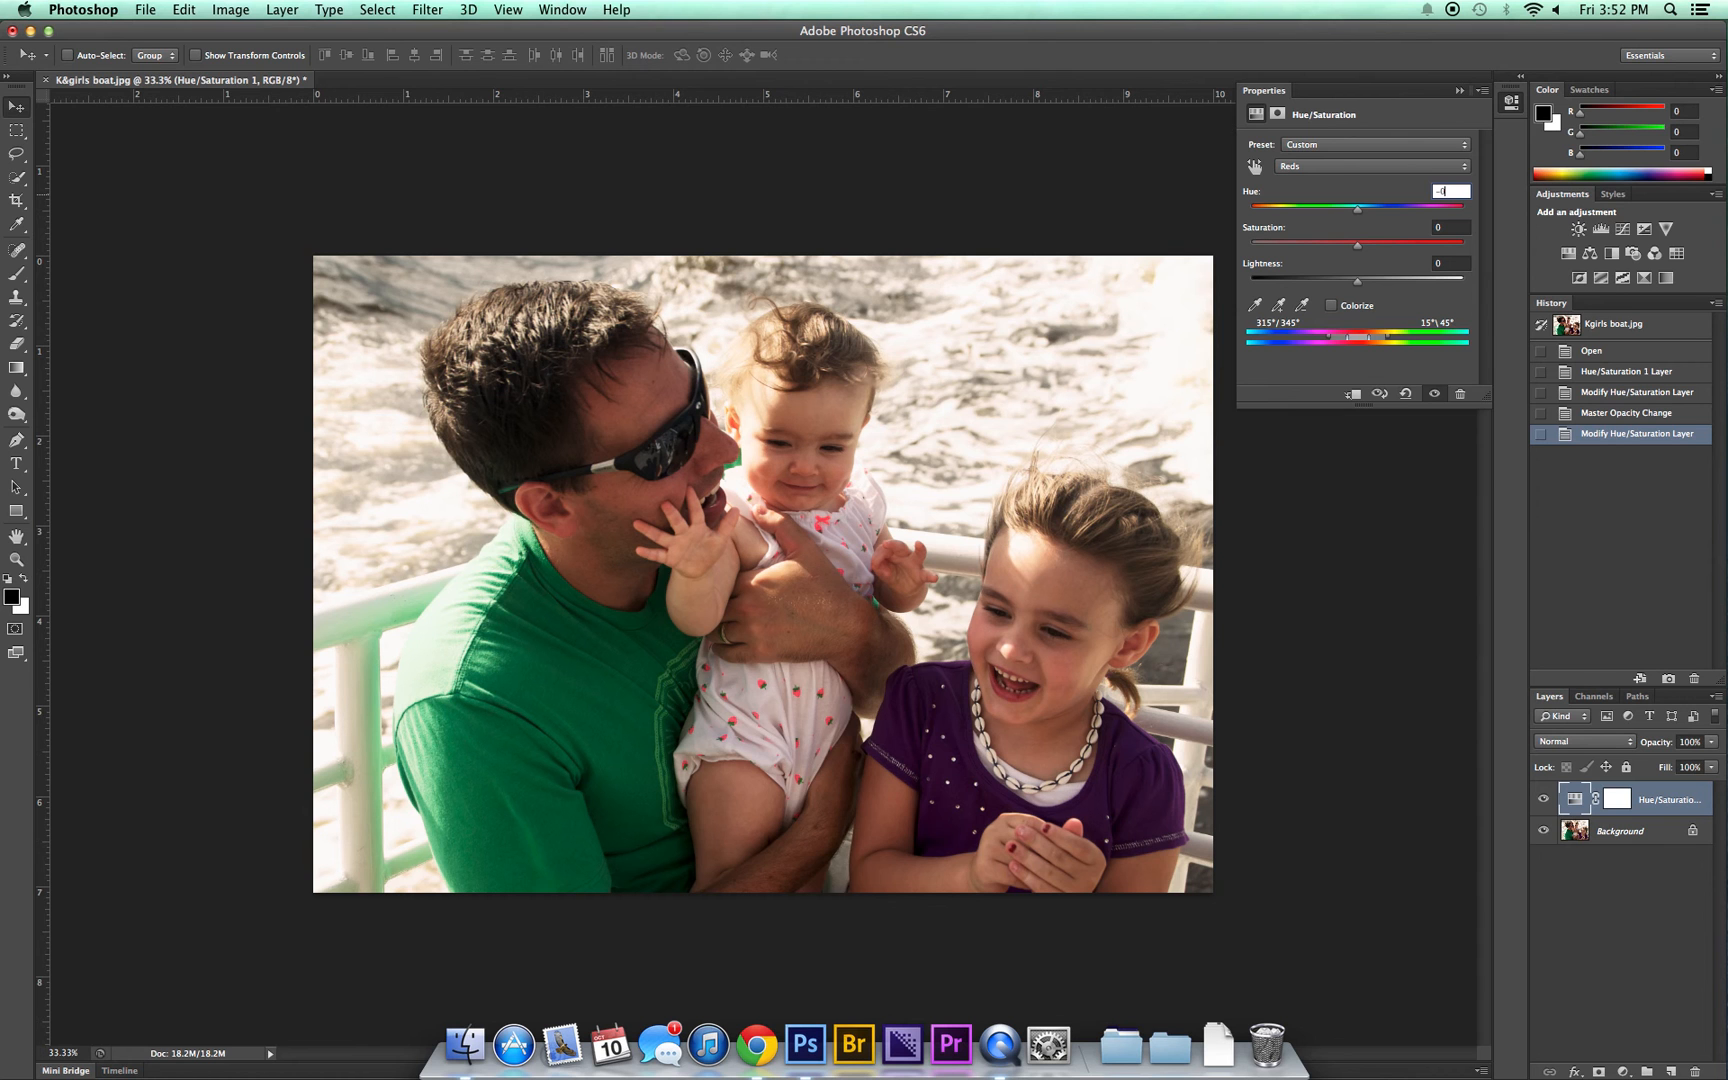
Step: Switch the adjustment to the Blues range and reset its Hue to 0
left_click(1335, 163)
left_click(1321, 213)
left_click_drag(1454, 193, 1419, 198)
type("0")
Step: Switch the adjustment to the Magentas range to check its values, and close the Hue/Saturation settings
left_click(1375, 172)
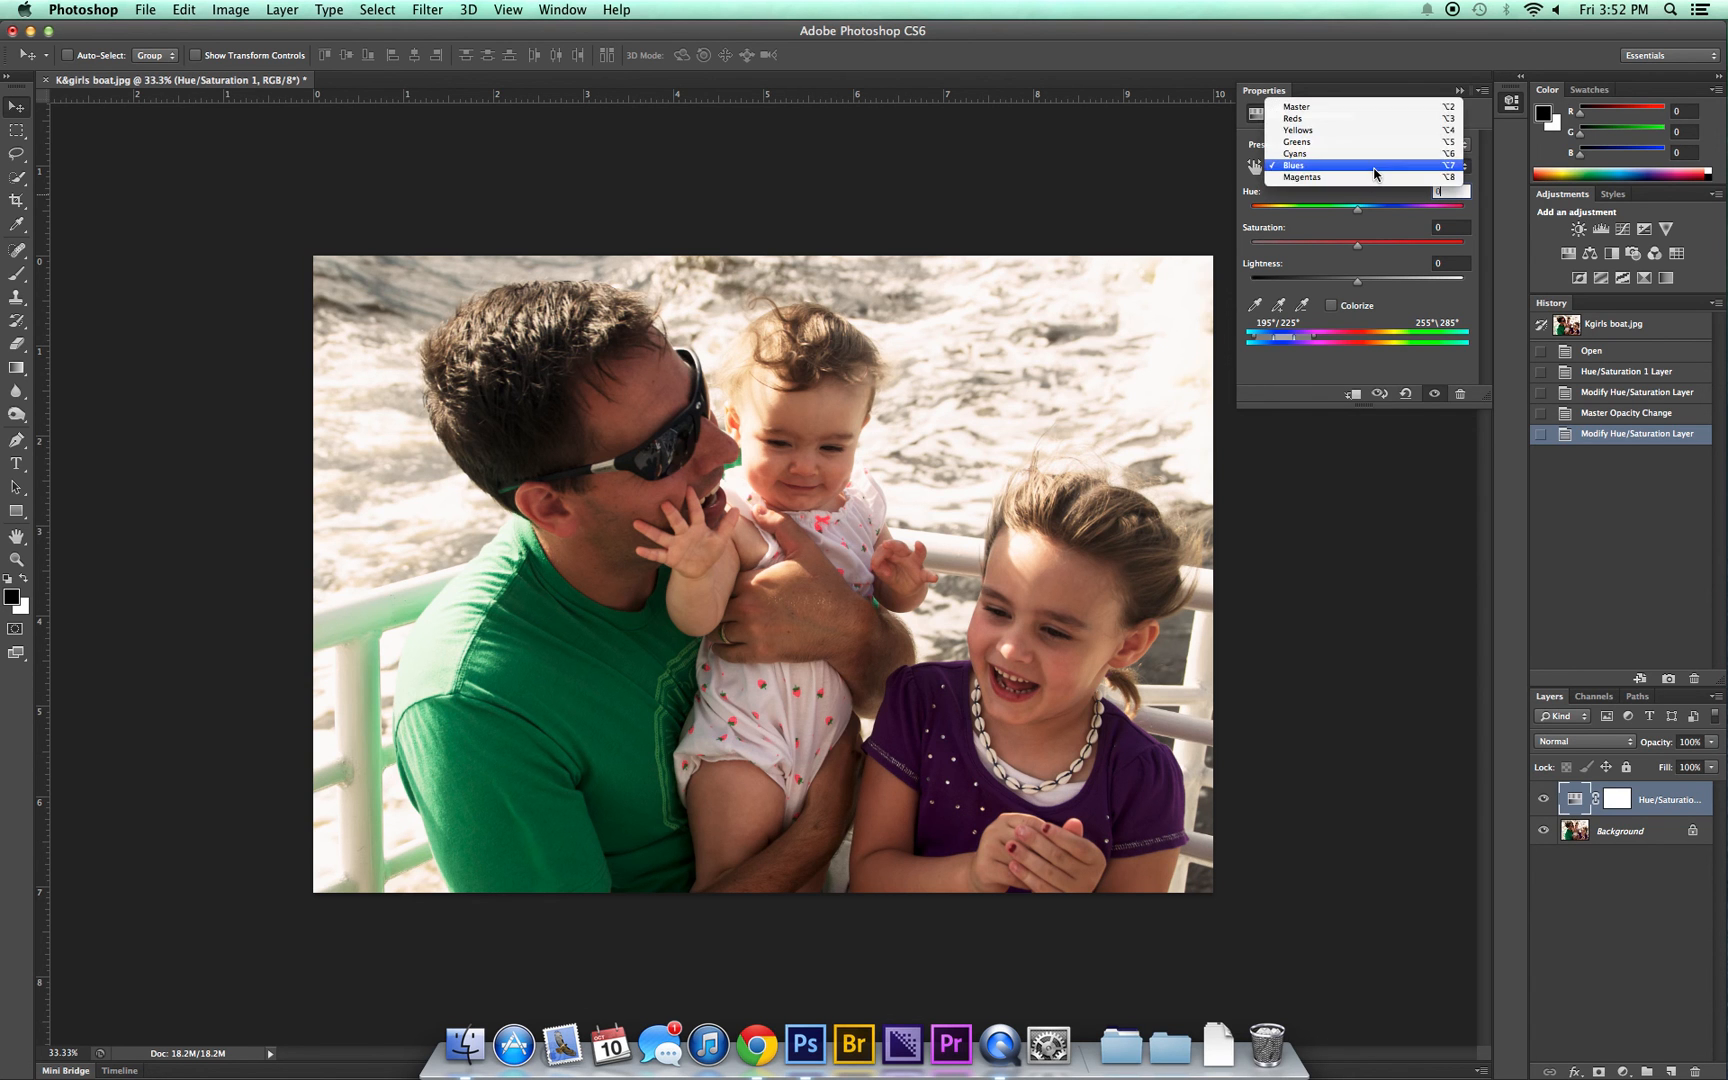
left_click(1321, 177)
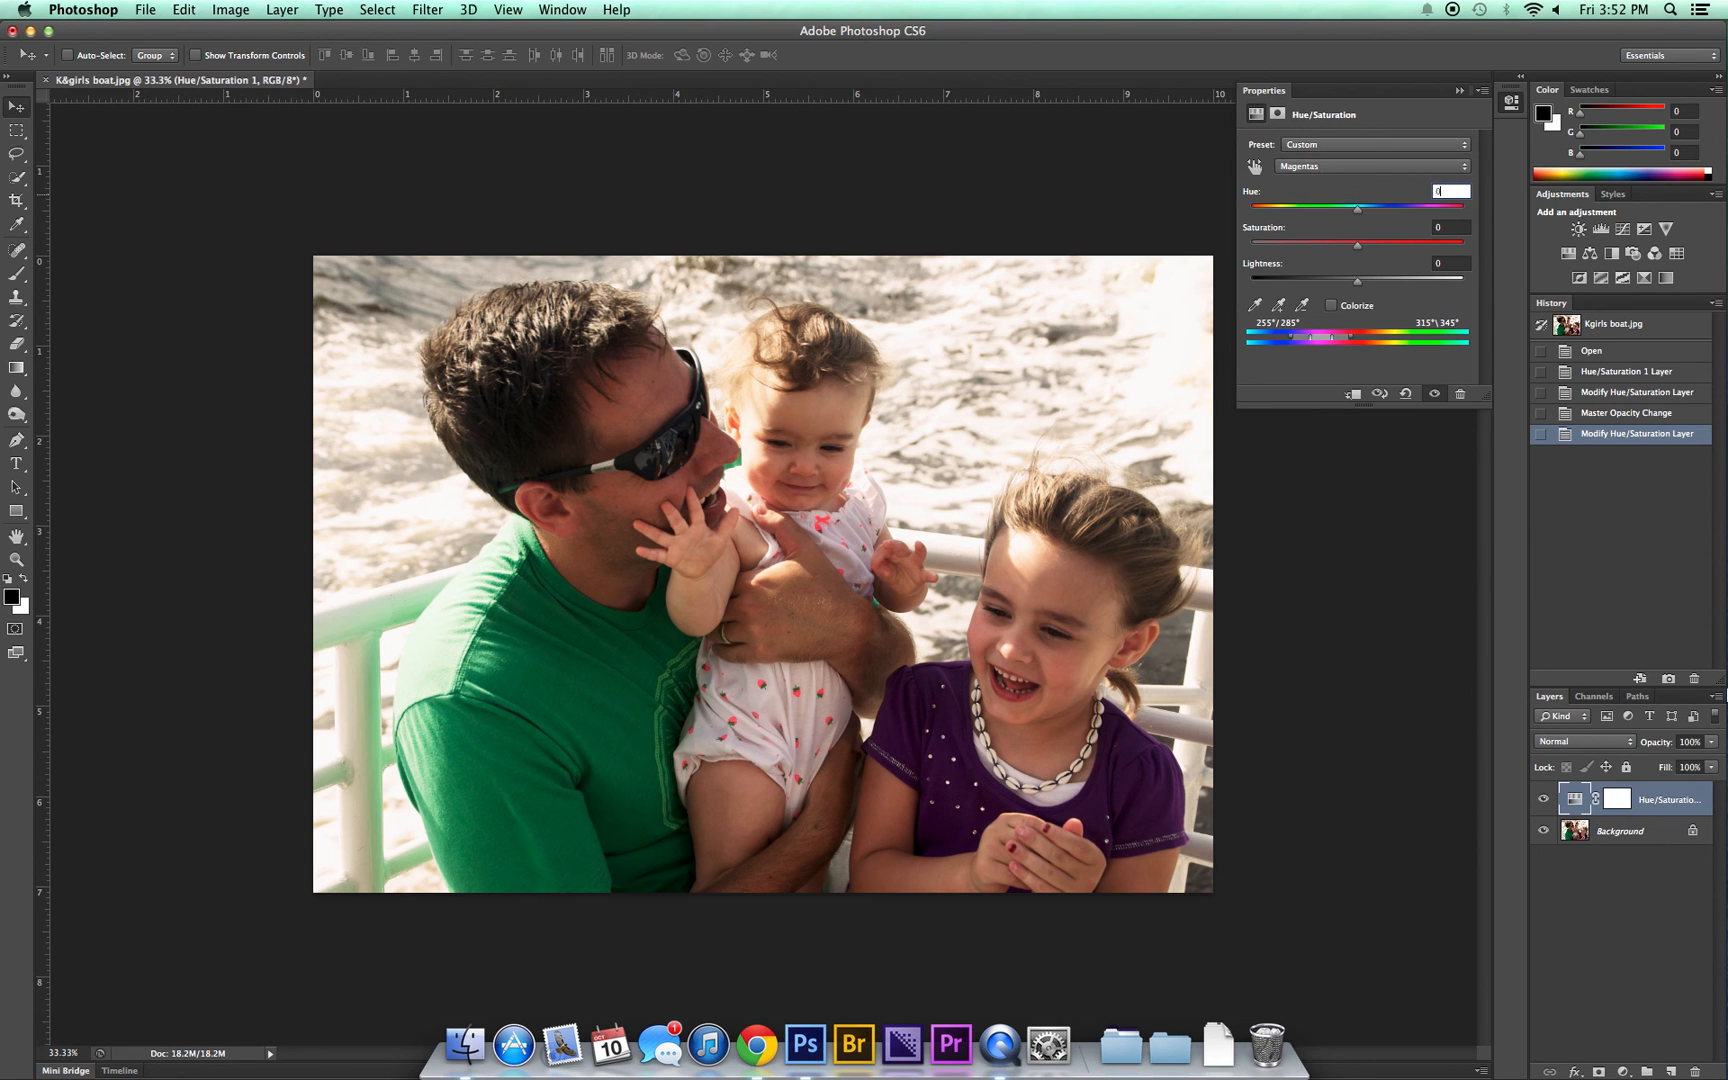
left_click(1480, 90)
left_click(1338, 271)
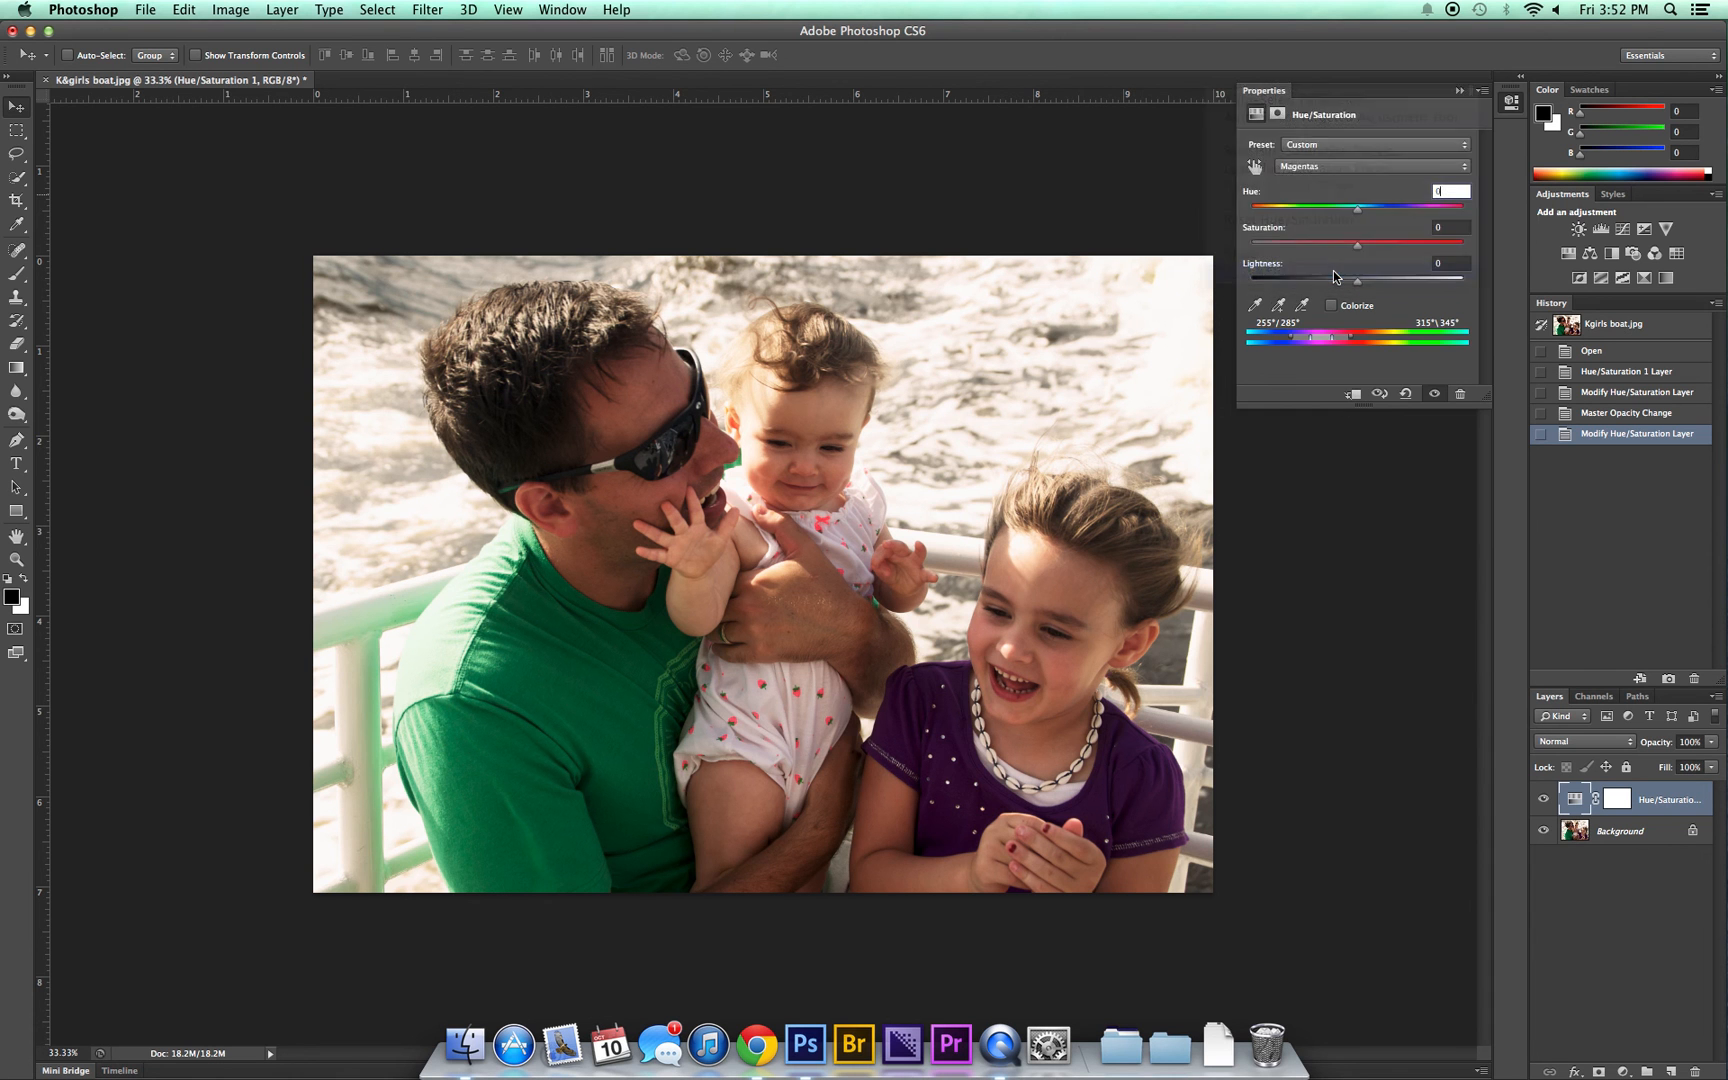